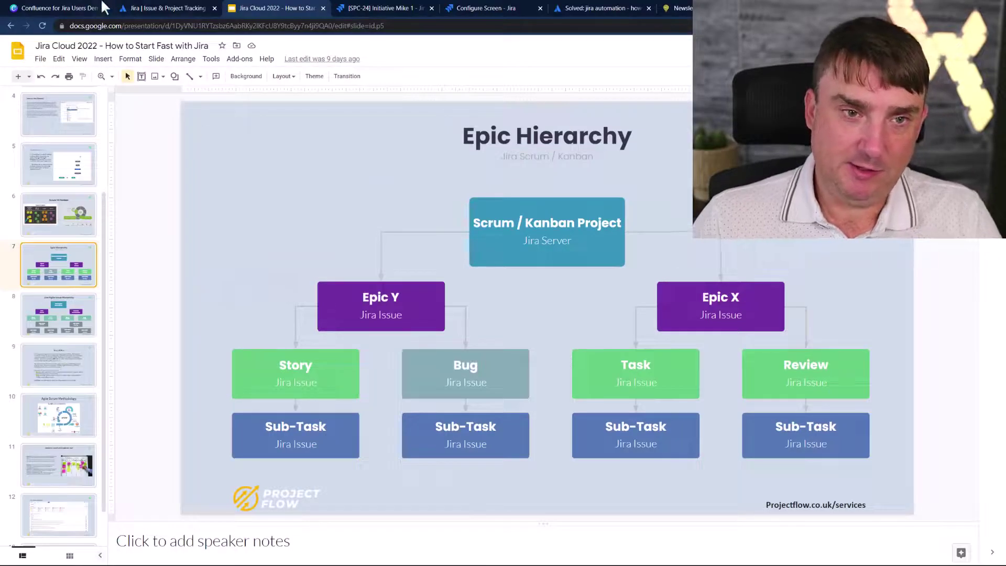
Go to the Jira Software pricing page showing Free $0, Standard $7.50 and Premium $14.50 per user.
click(163, 8)
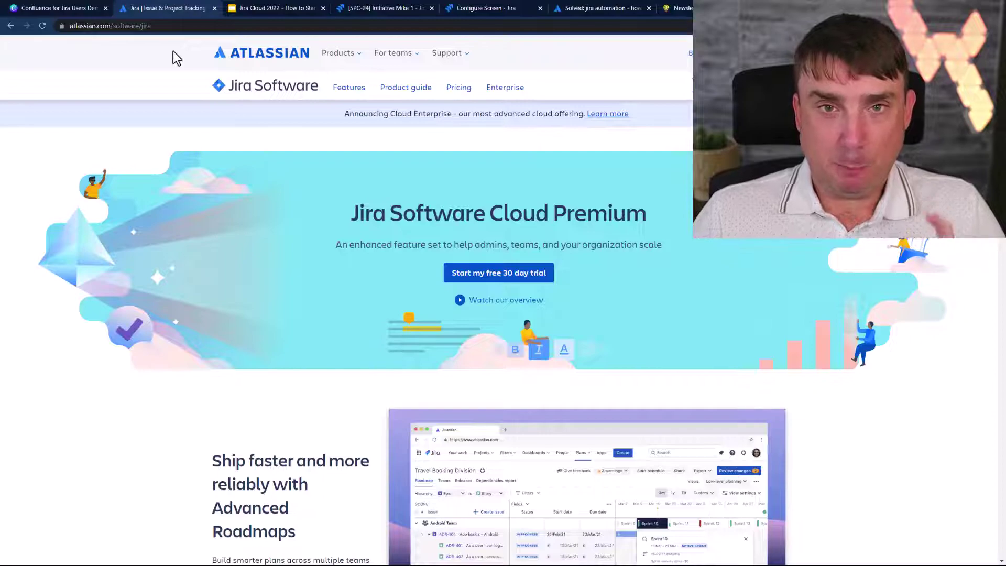
click(341, 58)
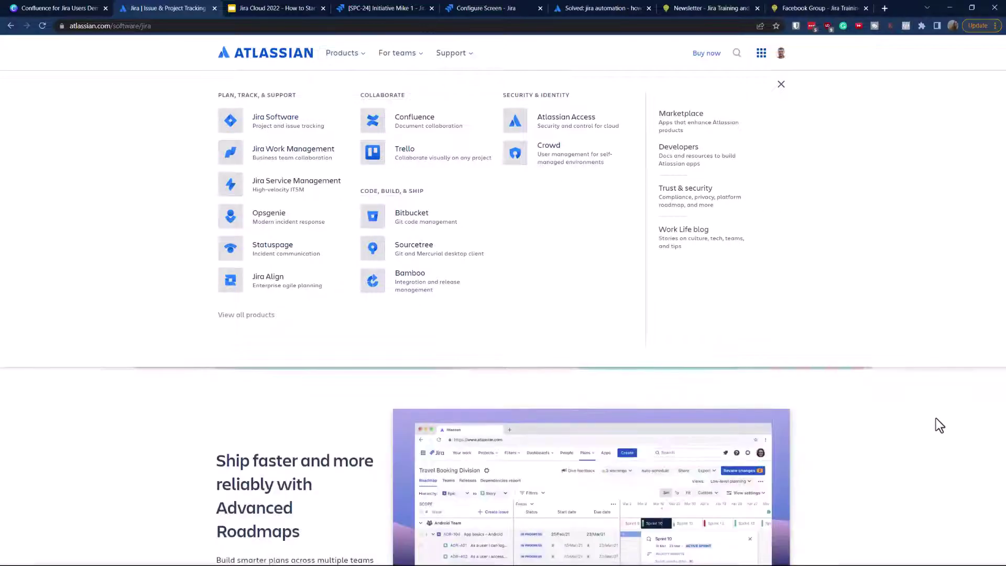
click(935, 419)
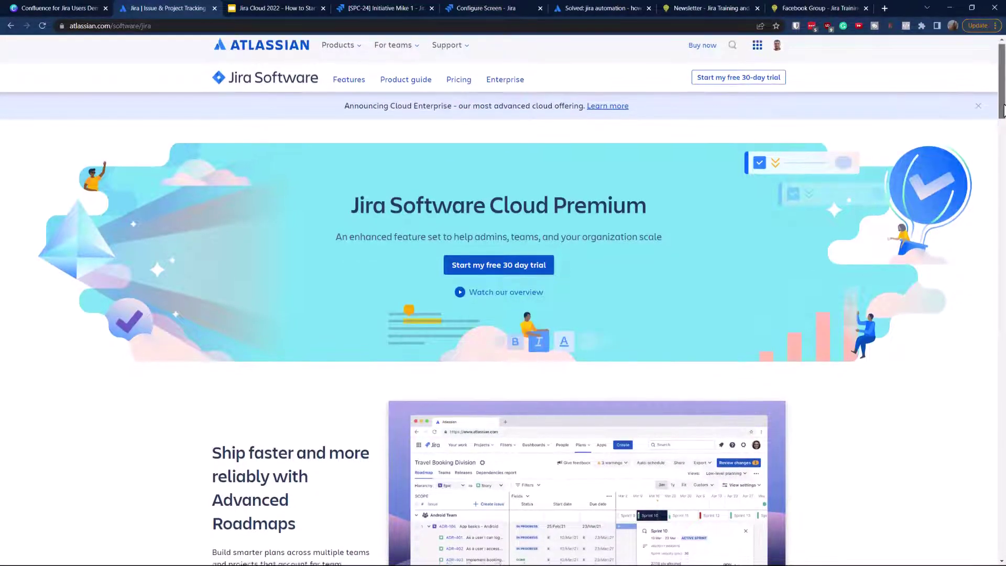
drag(1001, 110, 998, 486)
click(485, 343)
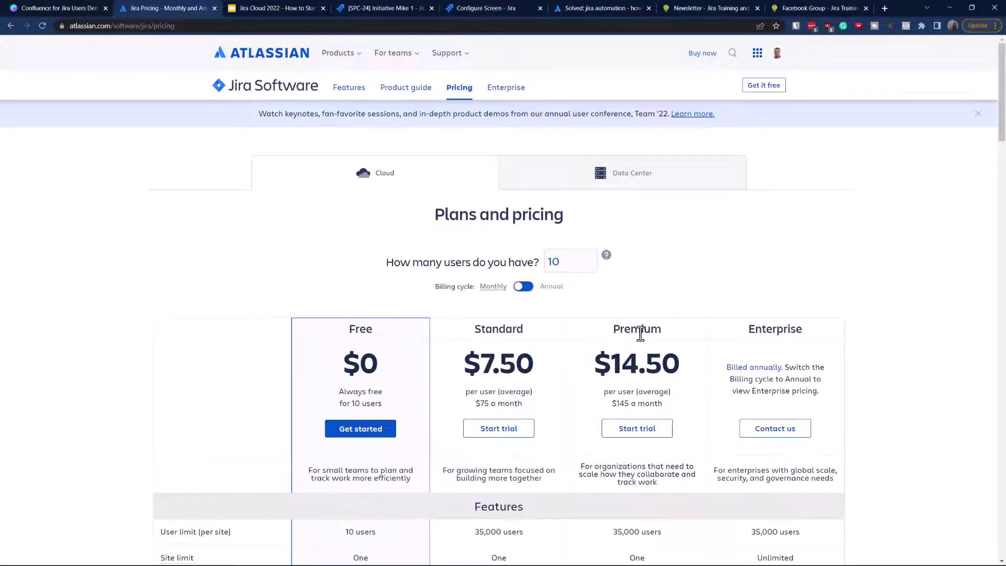
Price Jira for 1 user (Standard $7.50, Premium $14.50) and close the Google Slides tab.
drag(1001, 119, 973, 256)
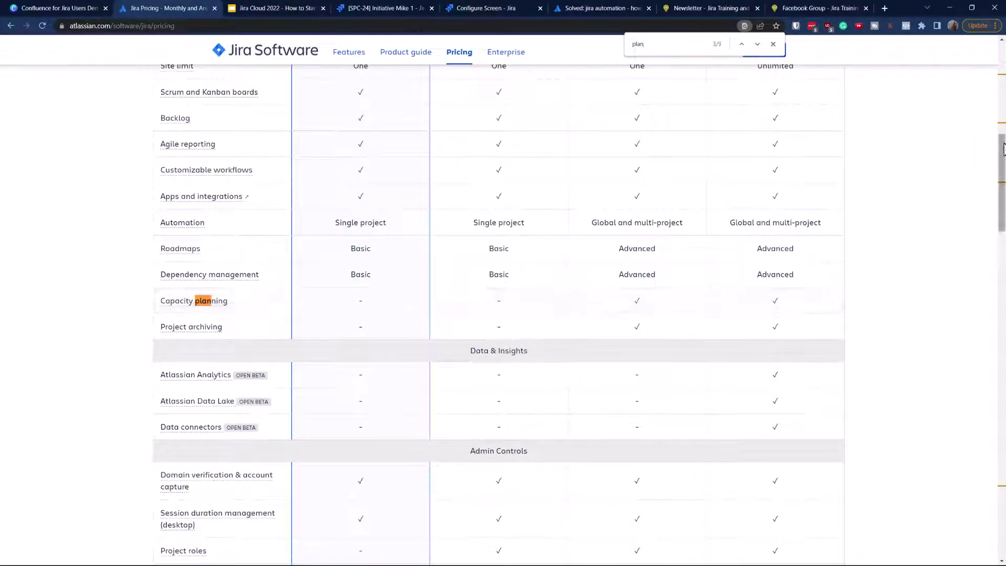
drag(1001, 150, 1003, 62)
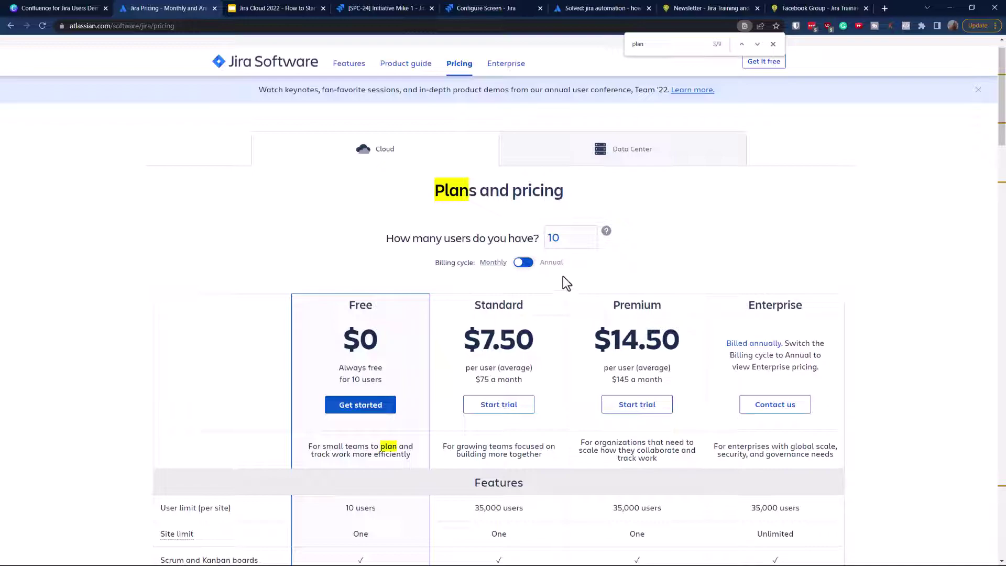
double_click(564, 242)
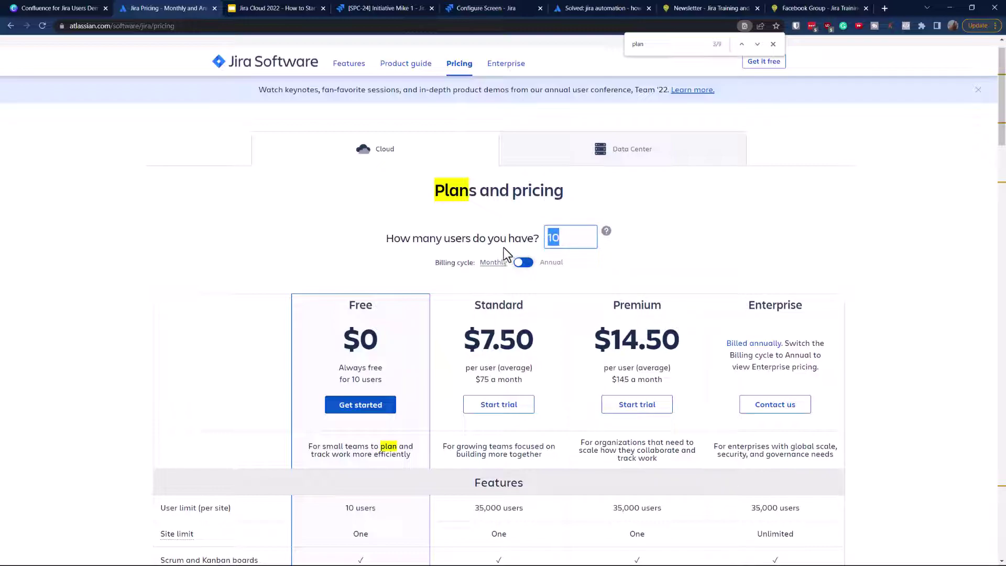
text(1)
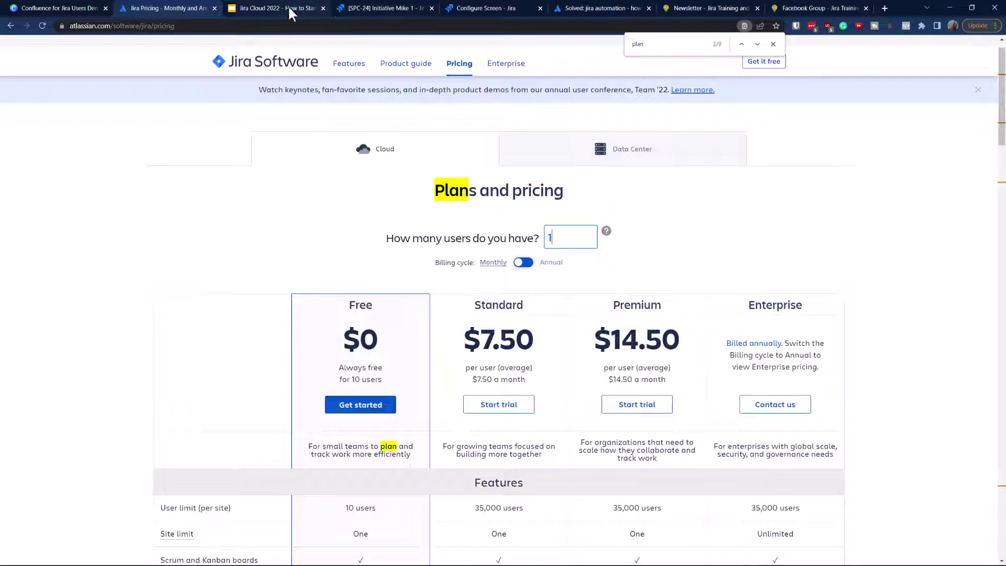
click(323, 8)
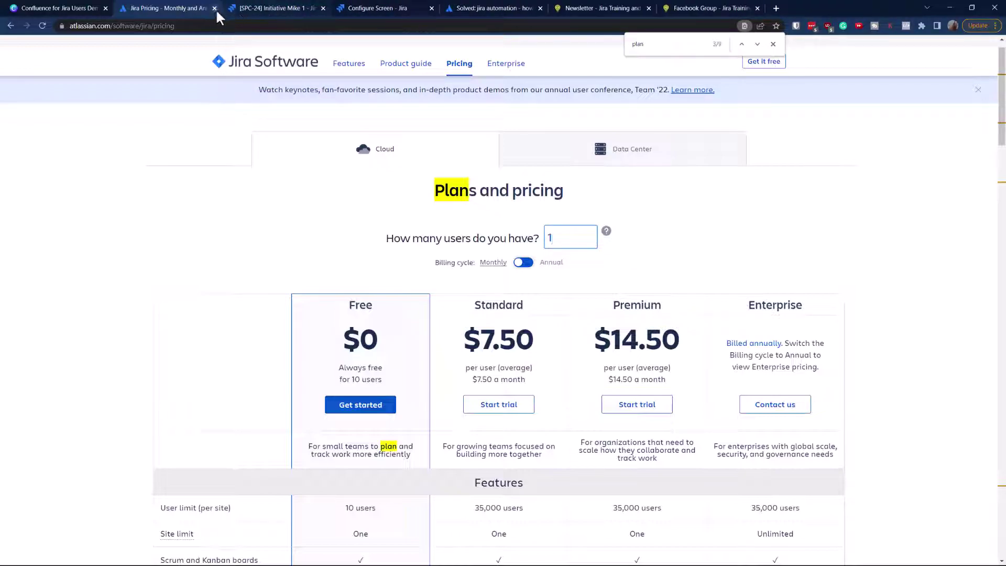
click(267, 9)
Return to Jira's Your work page listing recent projects and today's worked-on issues.
click(39, 49)
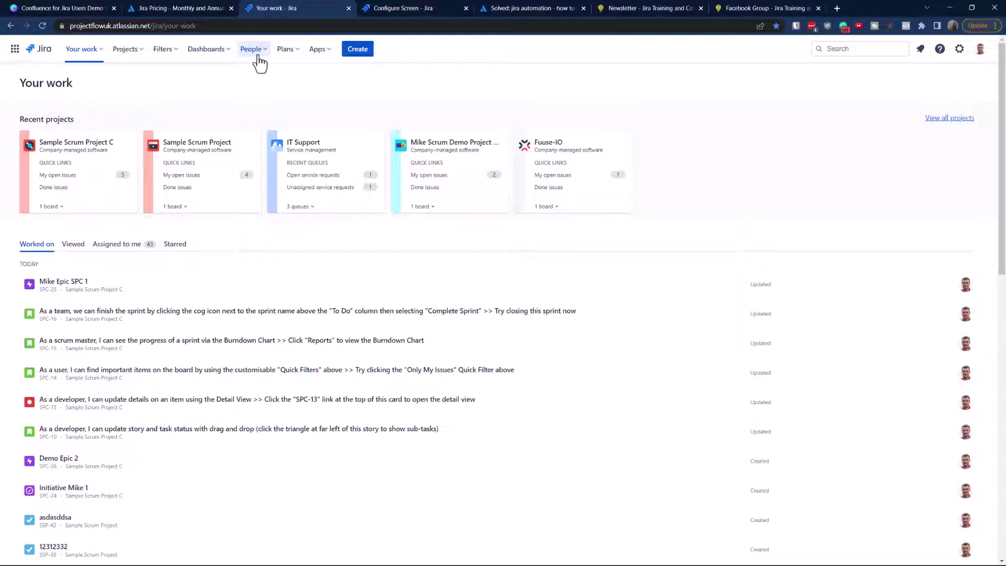
click(291, 51)
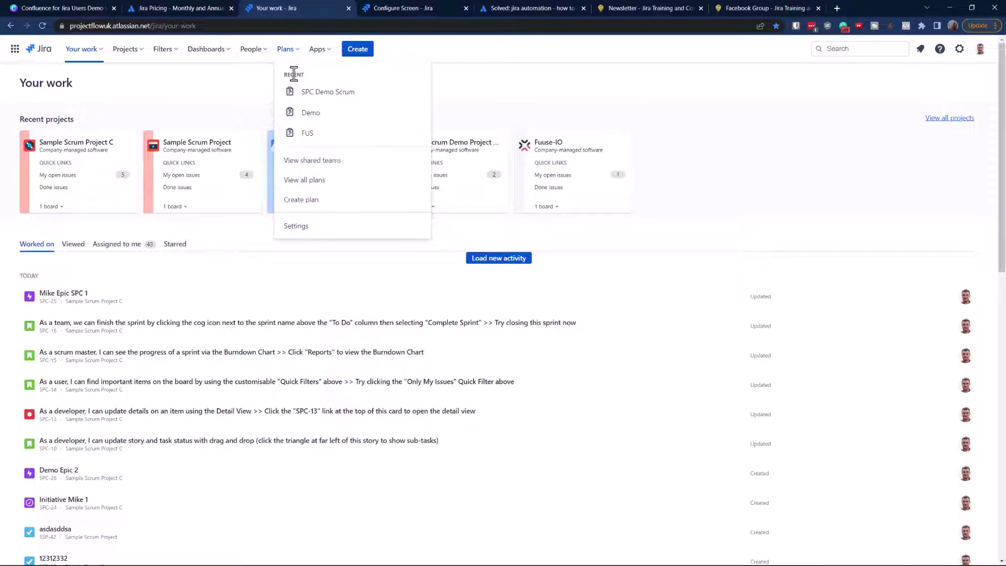
click(234, 93)
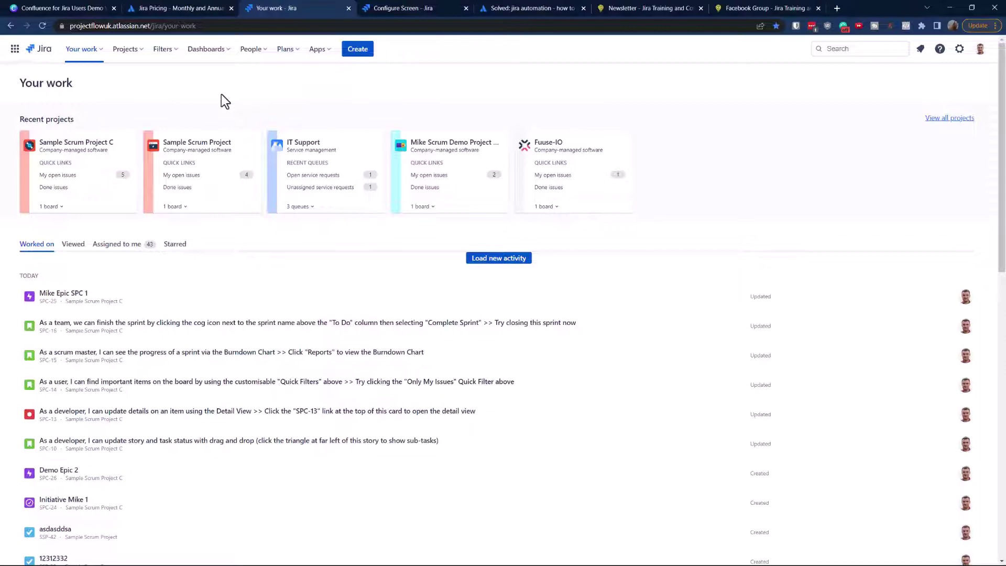
click(127, 50)
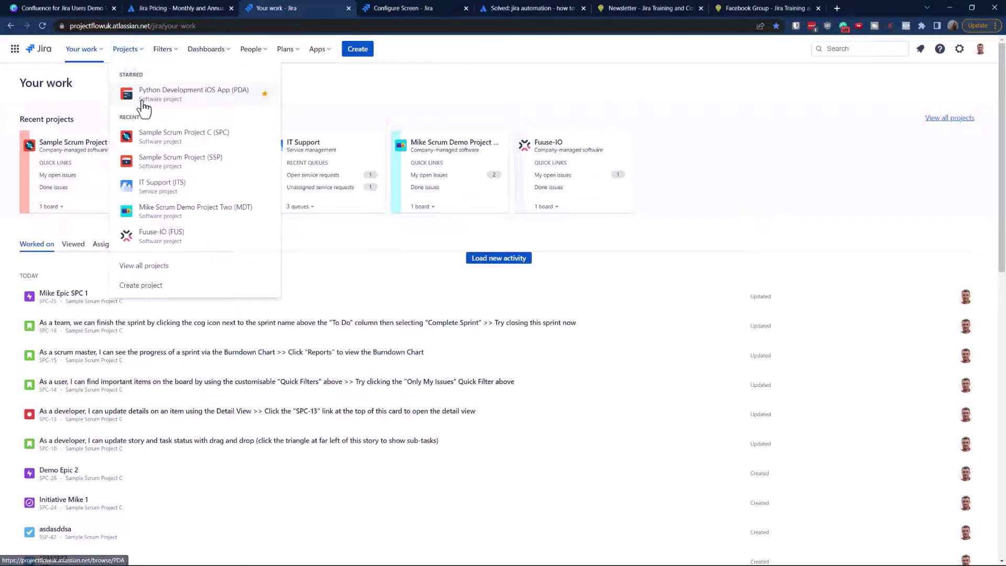
Open Sample Scrum Project C and its Project settings Details page with key SPC.
click(167, 141)
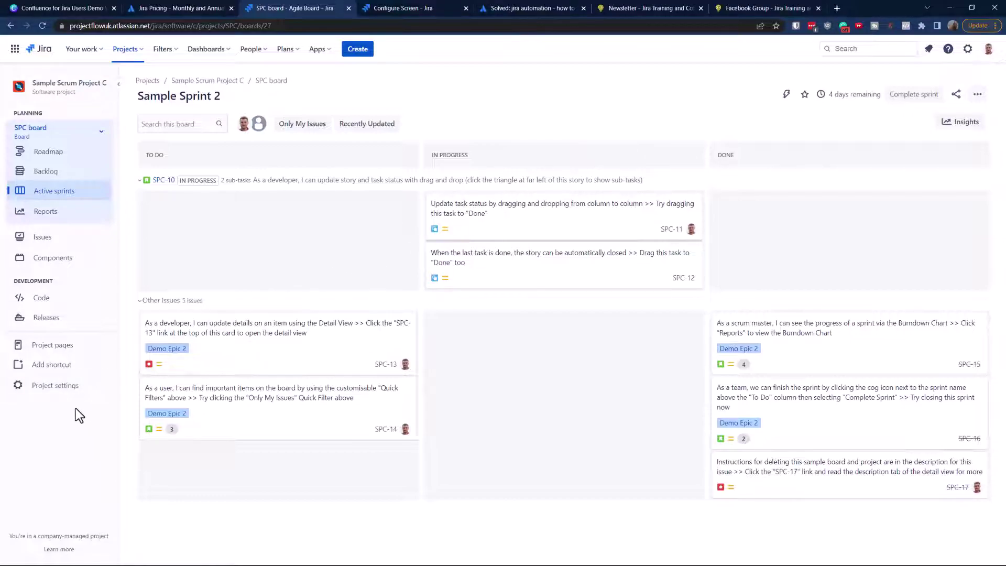
click(56, 385)
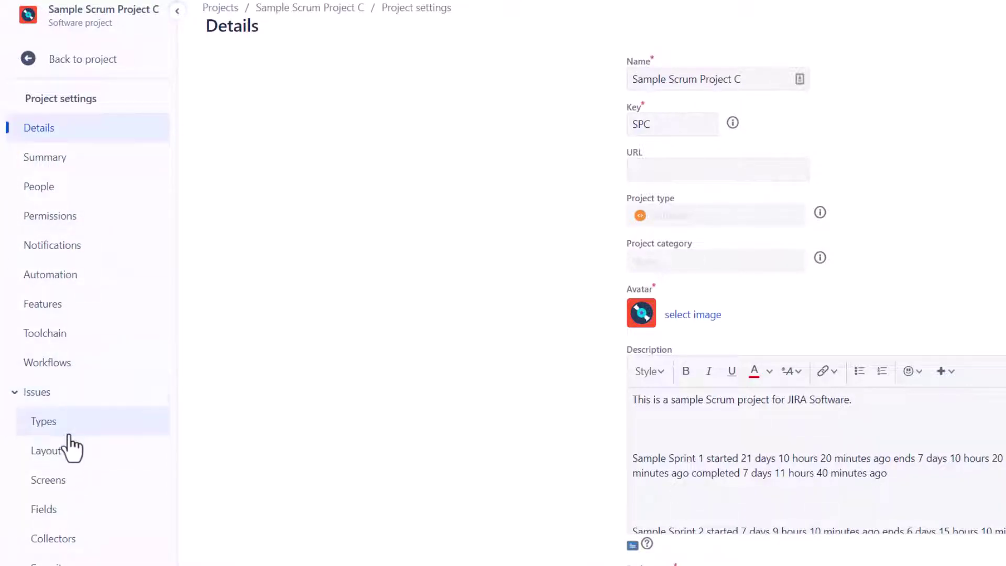
Try removing Initiative from the SPC: Scrum Issue Type Scheme, then restore it and cancel the edit.
click(62, 425)
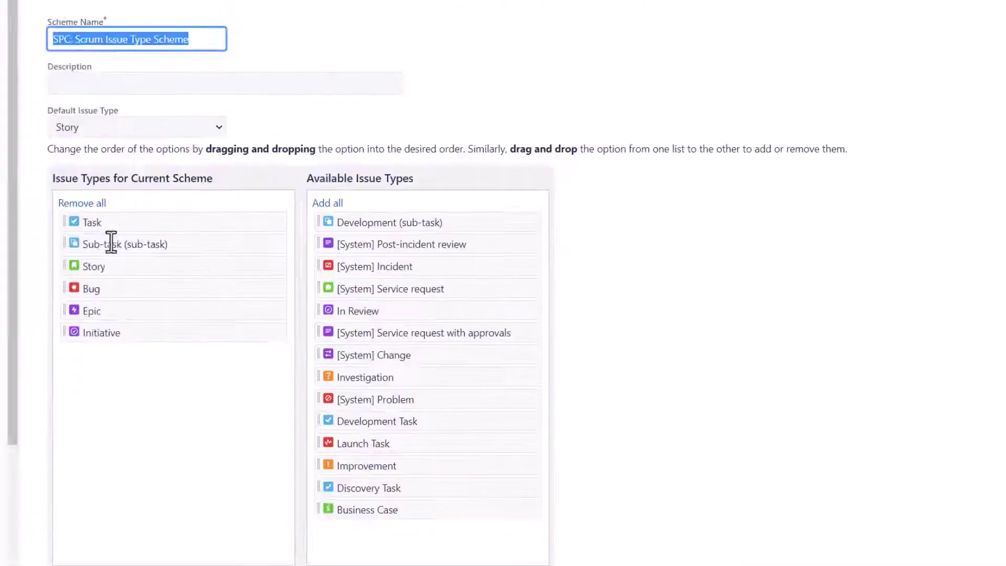
drag(100, 333, 365, 543)
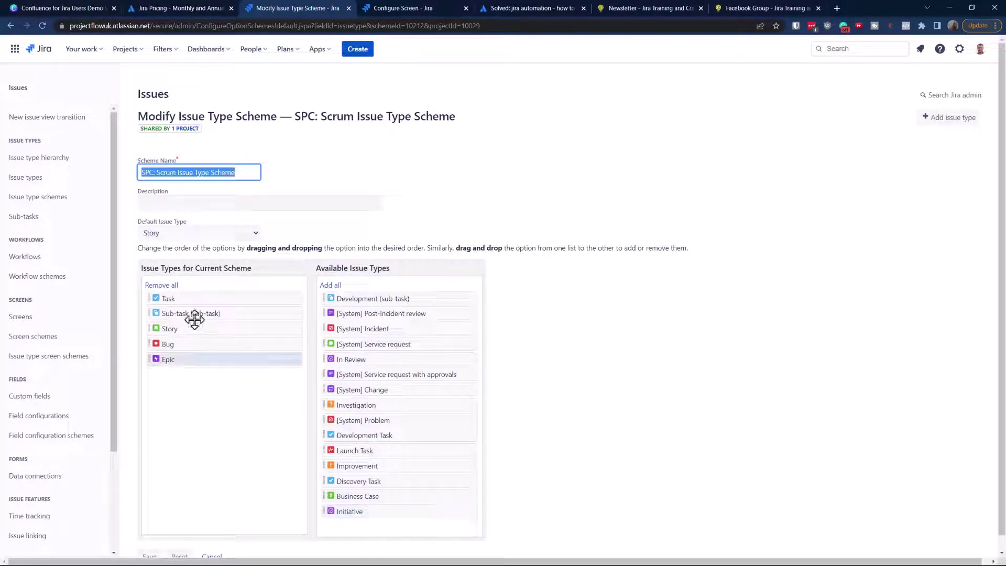
click(189, 130)
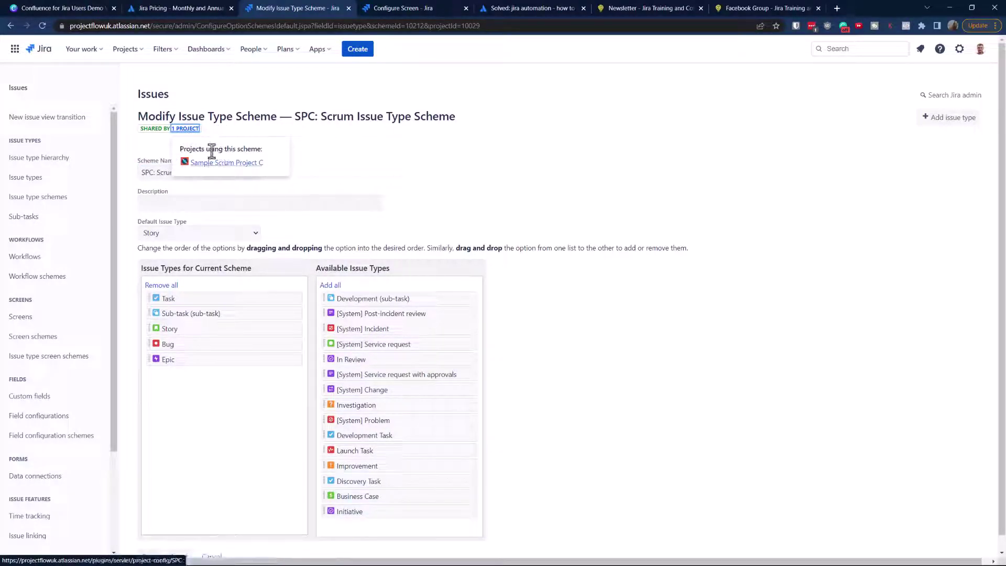
click(592, 183)
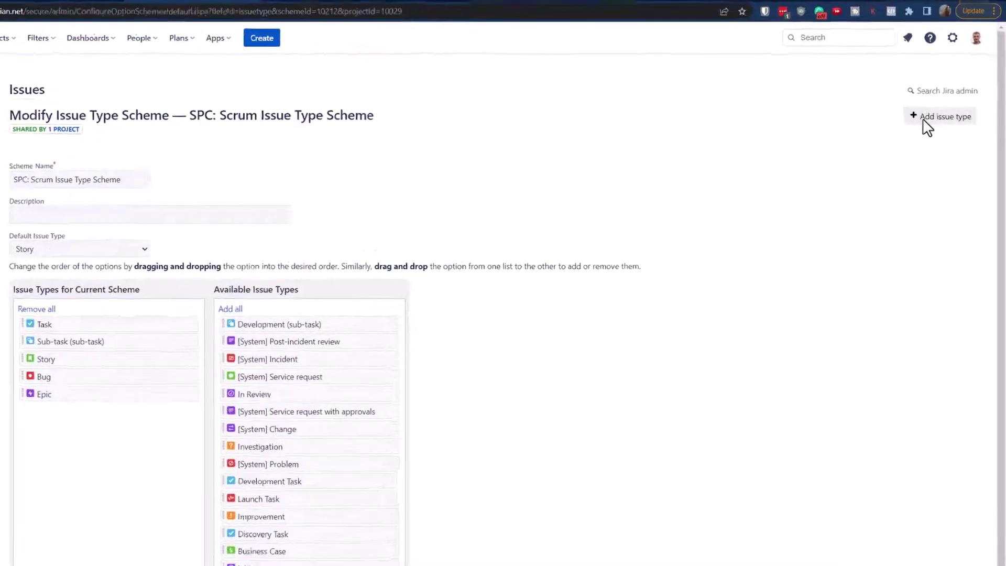
click(924, 119)
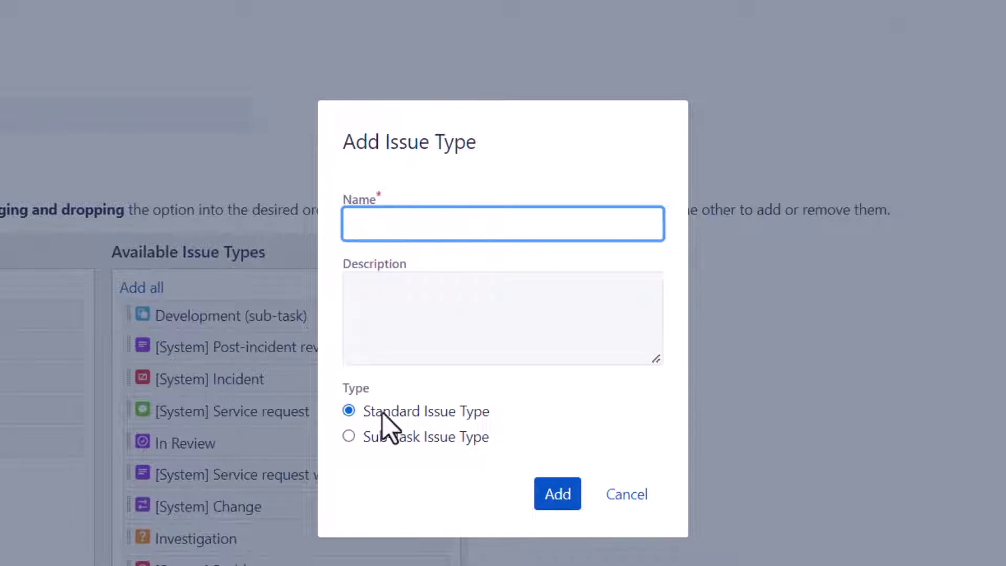
click(627, 494)
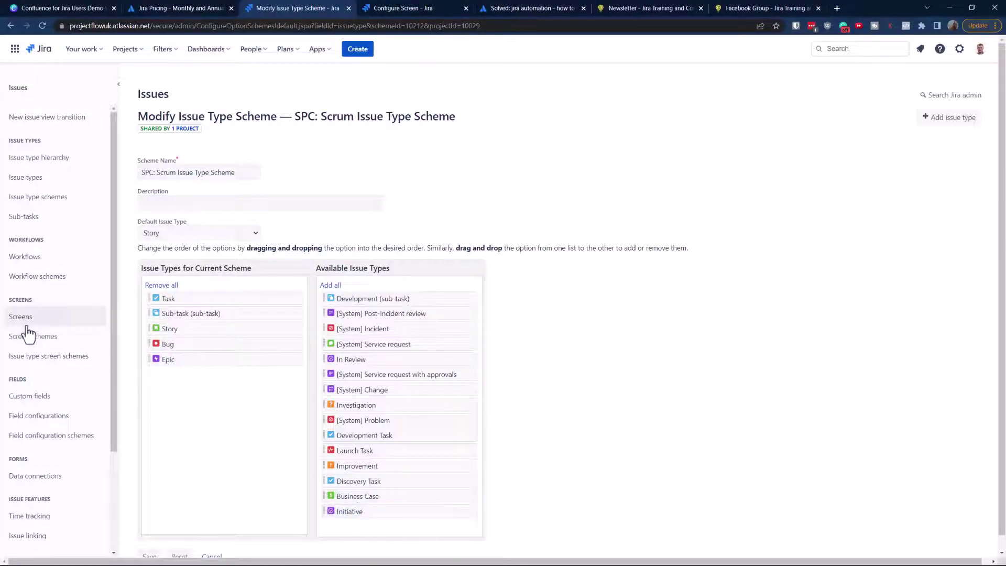
drag(395, 512, 213, 386)
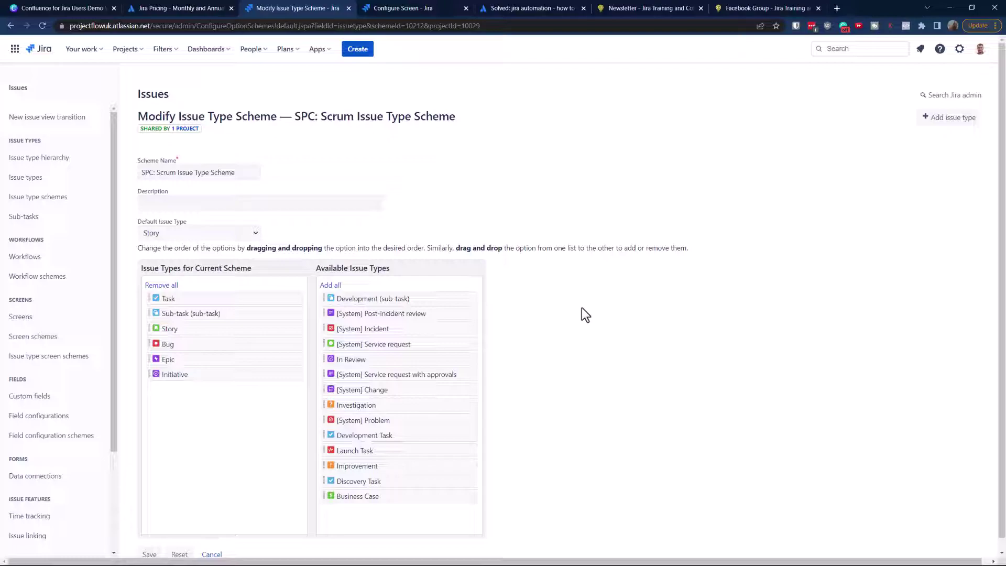
scroll(243, 461, down, 1)
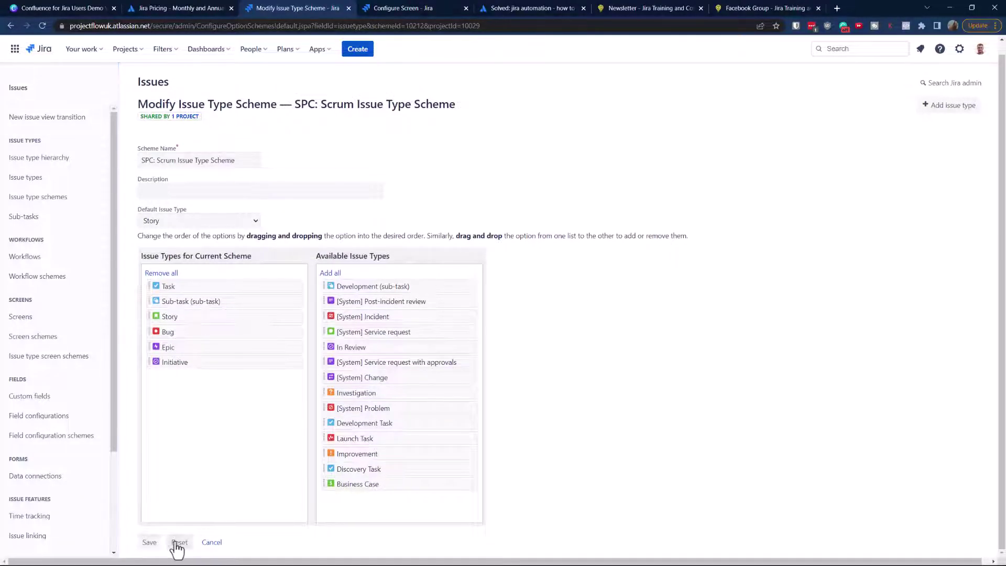
click(212, 542)
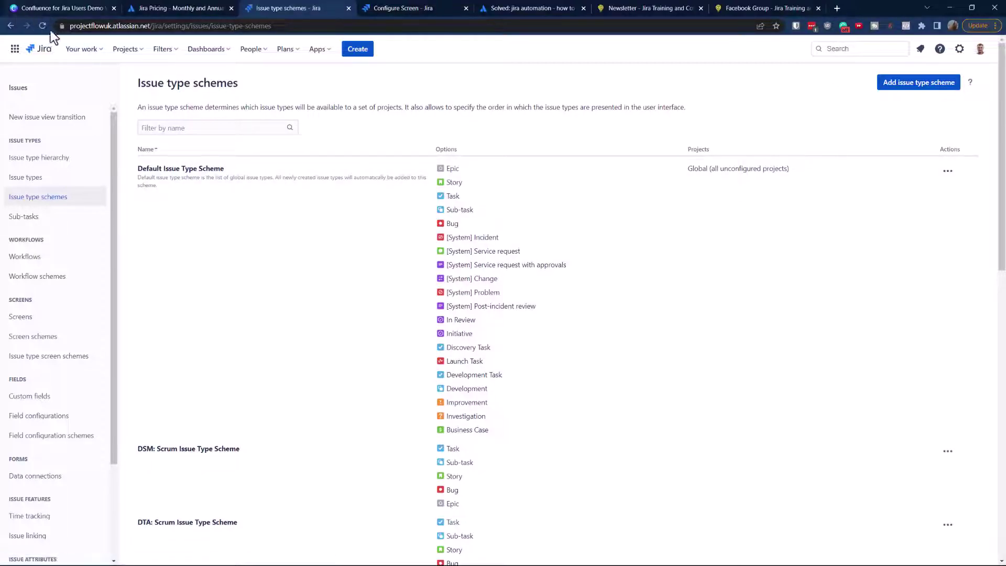
Open the Sample Scrum Project C board with Sample Sprint 2's active sprint.
click(138, 53)
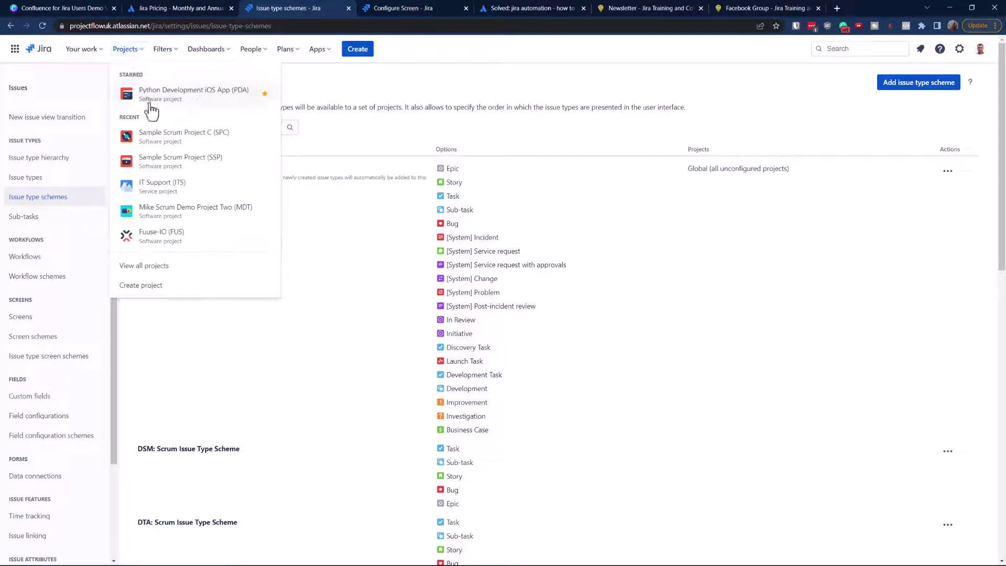
click(162, 137)
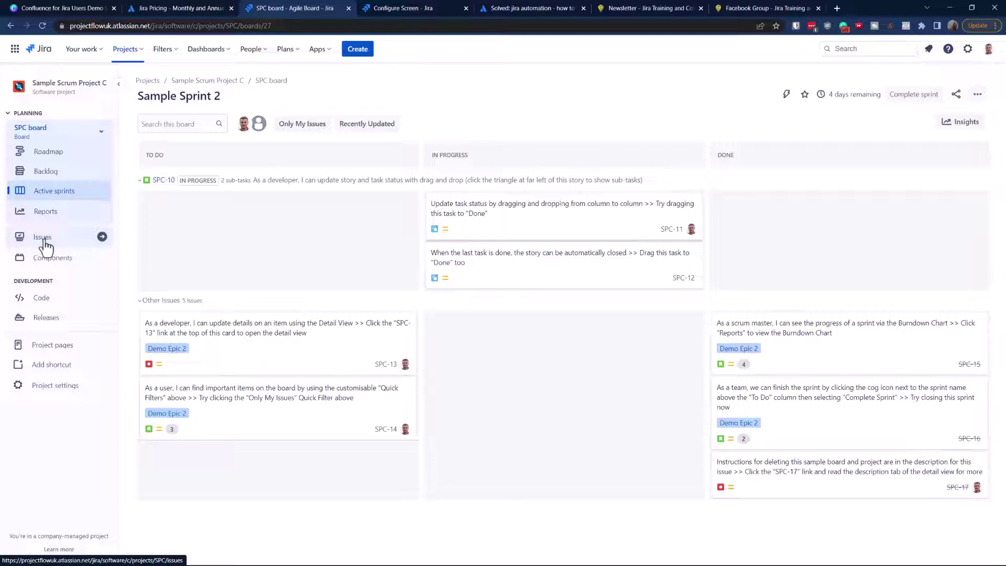
Create Initiative issue SPC-27 in Sample Scrum Project C with a typed summary.
click(356, 54)
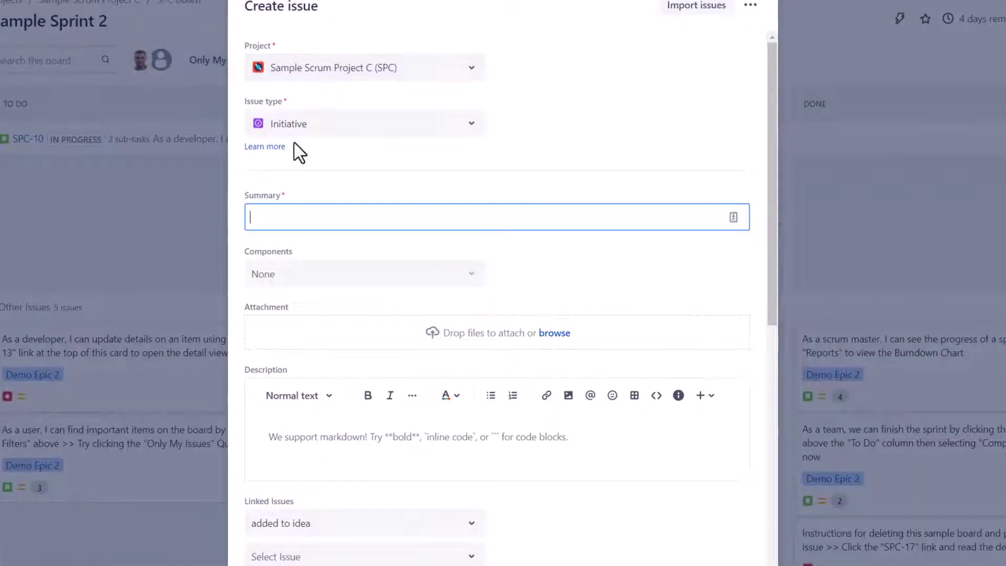
click(306, 226)
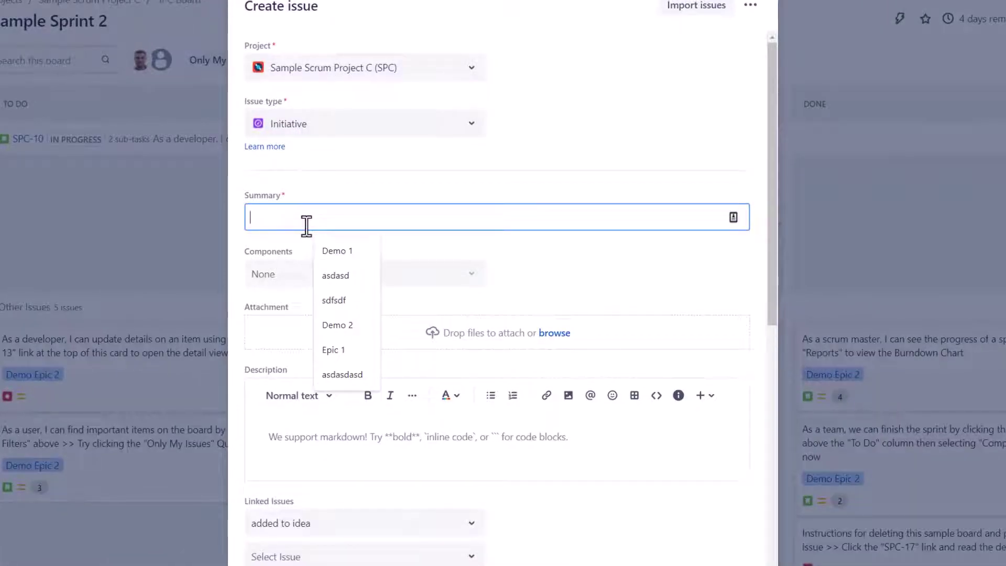
text(Mike )
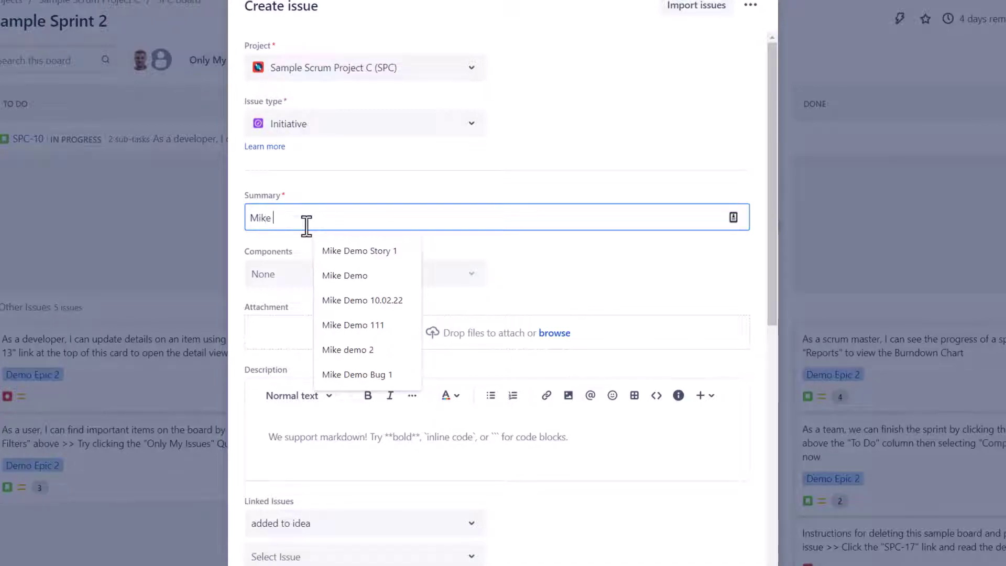
text(Initiative 2)
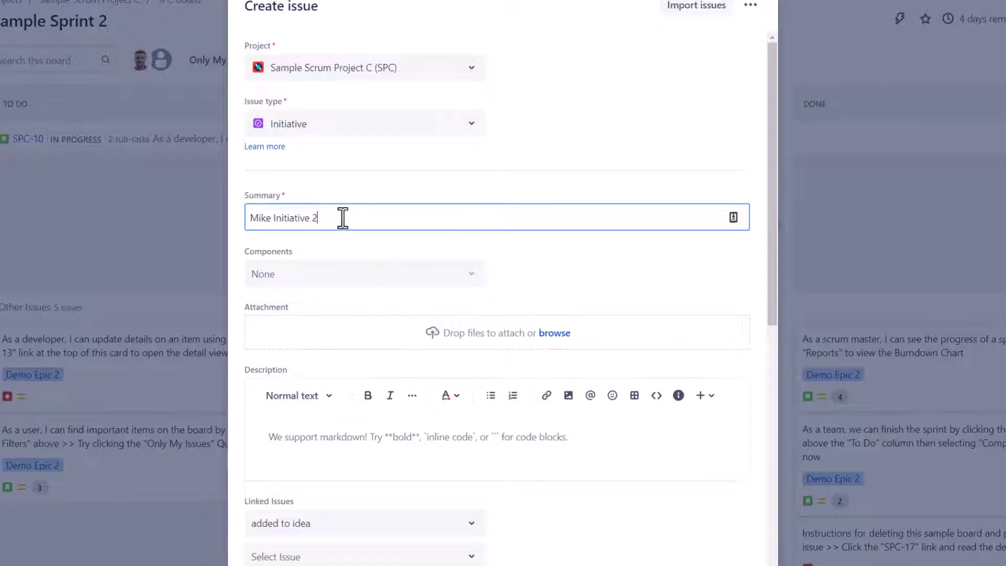
drag(344, 215, 224, 224)
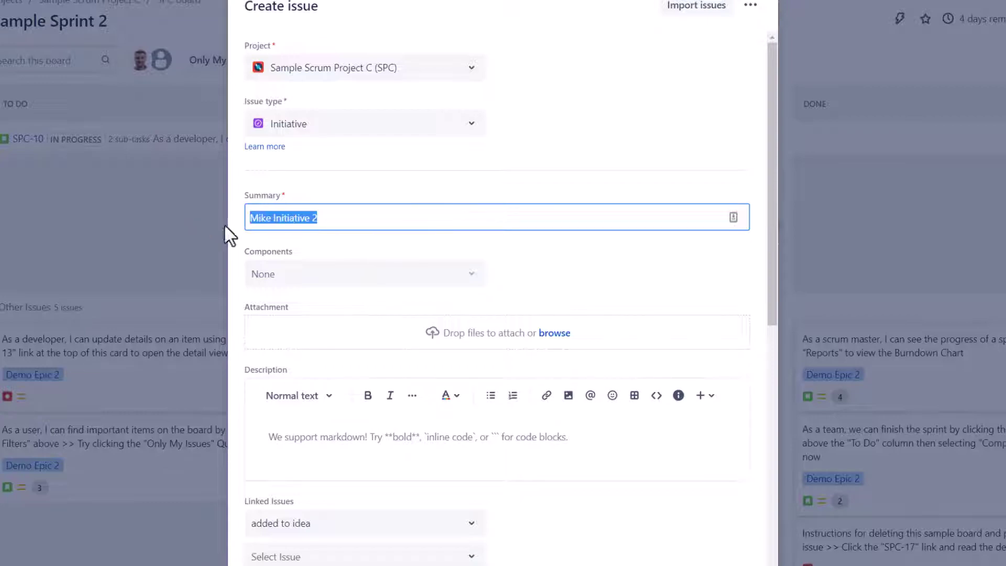
scroll(383, 227, down, 3)
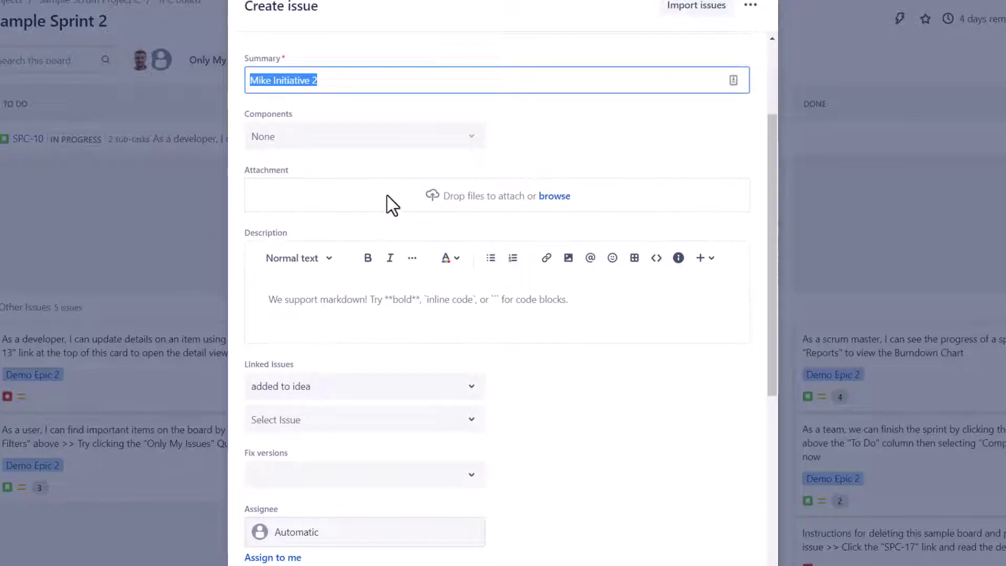
scroll(393, 210, down, 4)
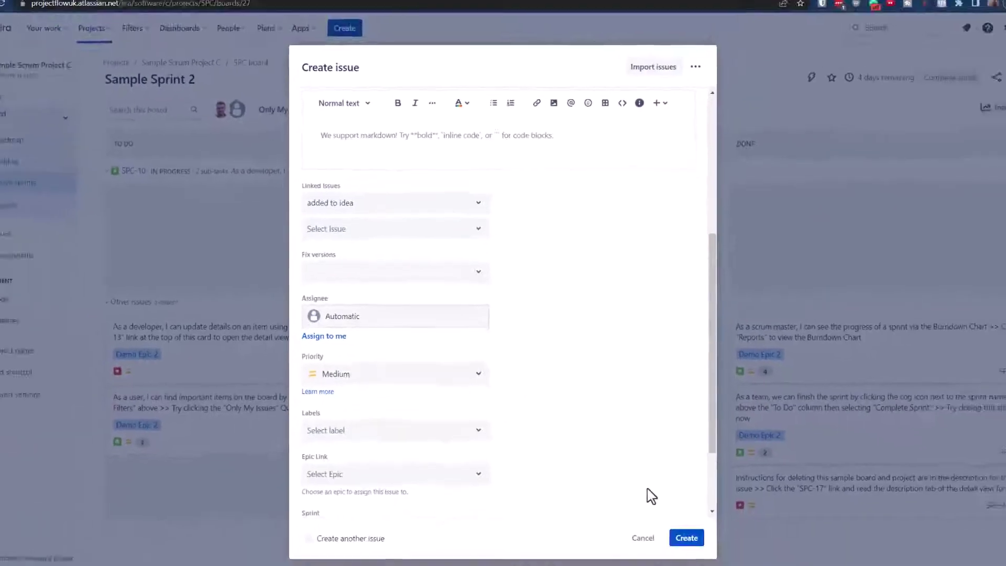
click(671, 519)
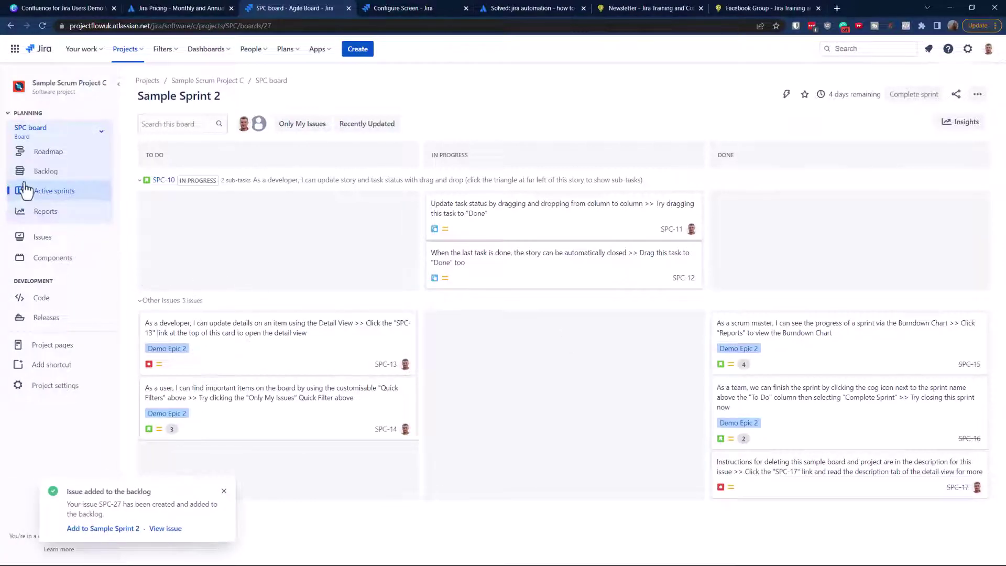
Open the SPC board Backlog showing Sample Sprint 2's 6 issues and 8 backlog issues.
click(42, 170)
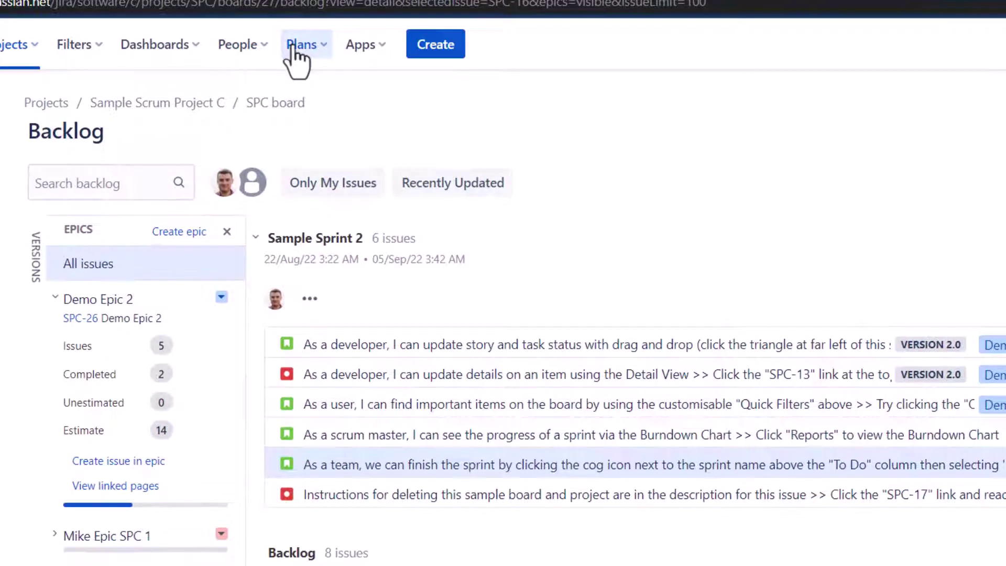
click(283, 49)
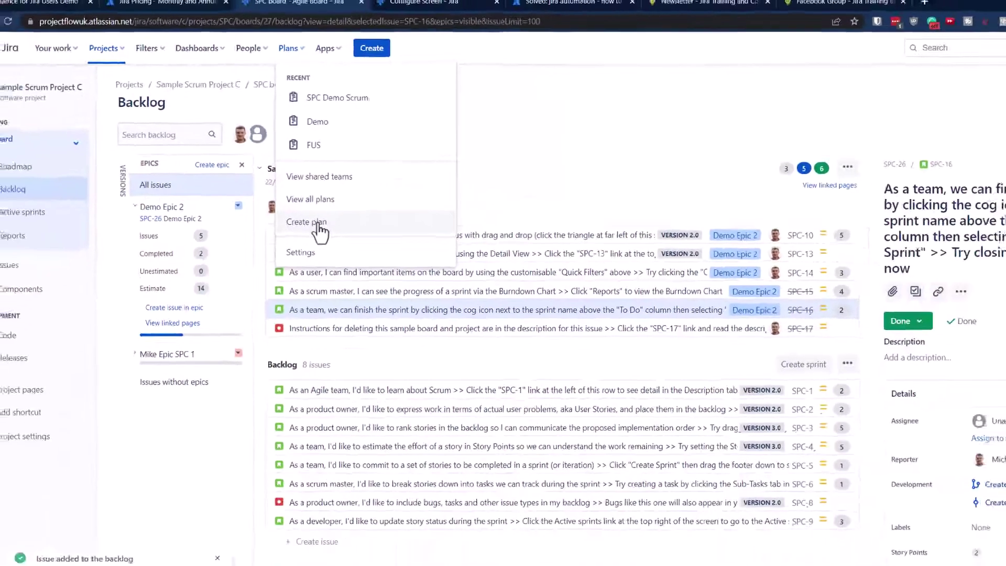
click(335, 323)
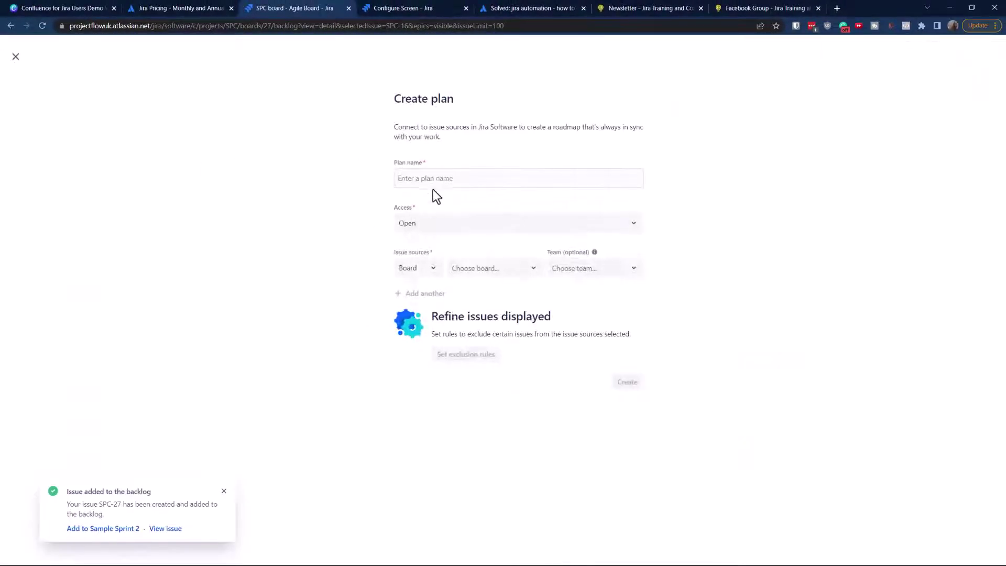
click(426, 178)
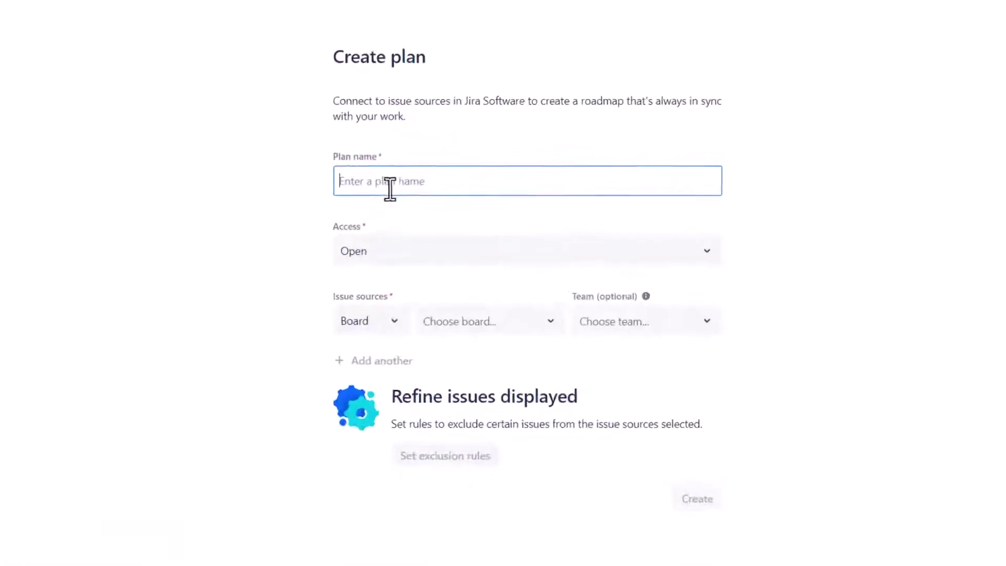
click(367, 336)
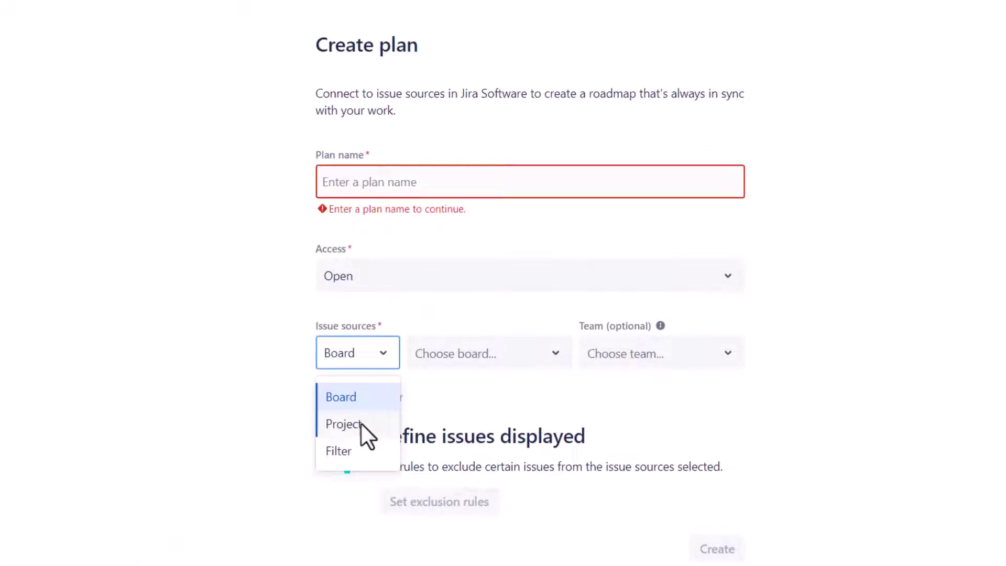
click(366, 430)
click(458, 356)
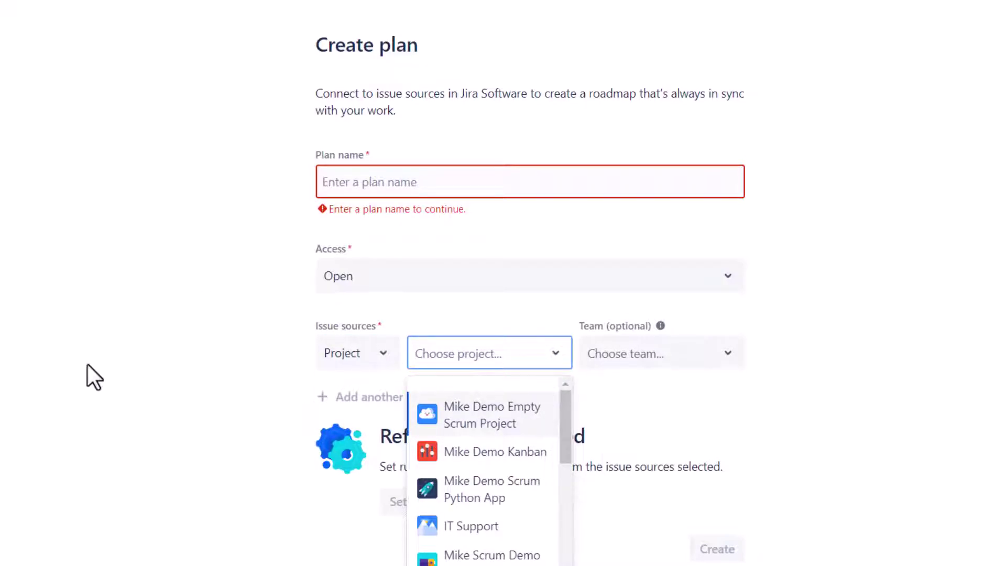
click(651, 559)
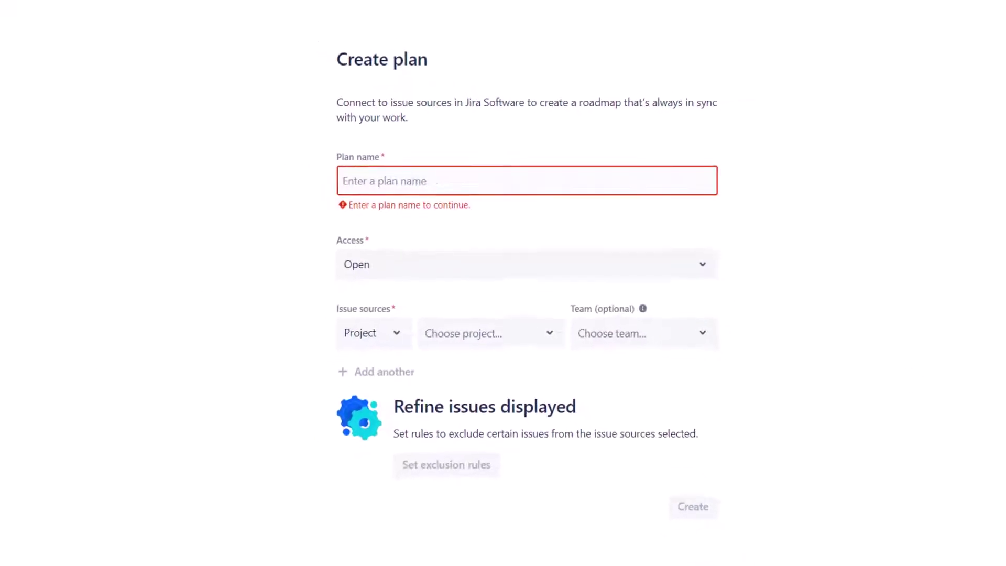
click(11, 62)
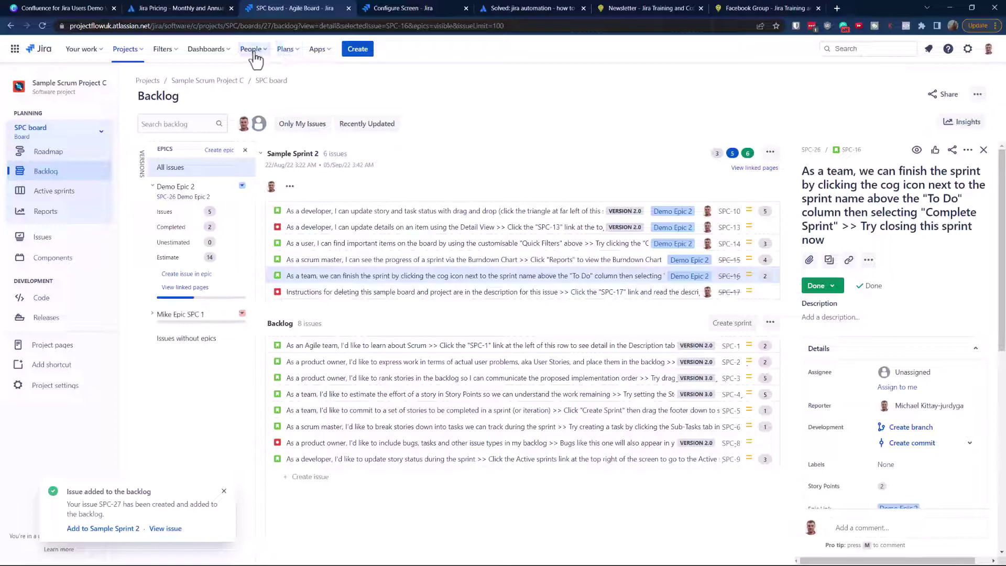
click(286, 57)
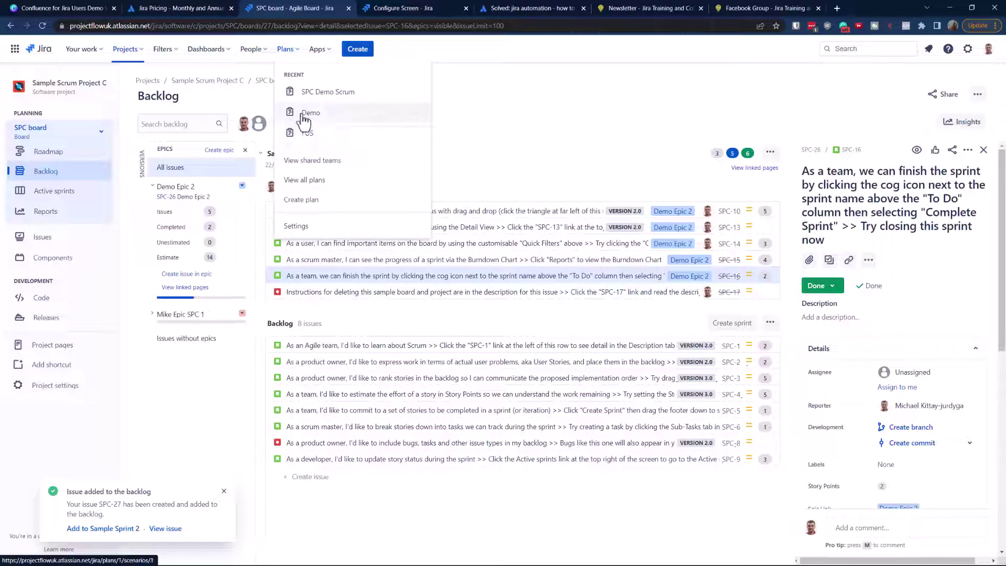
click(321, 113)
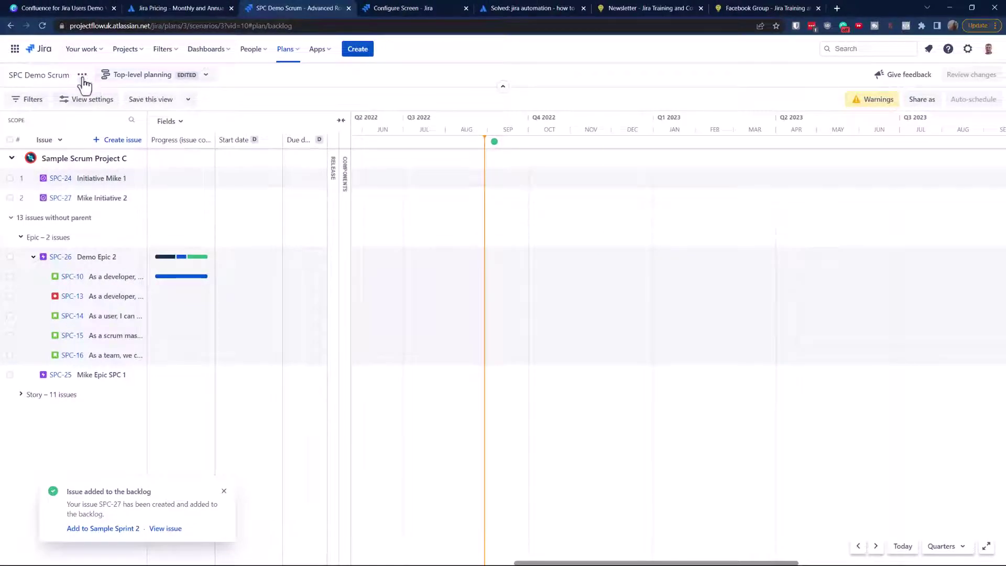
Browse the SPC project's backlog, roadmap and full issue list.
click(11, 25)
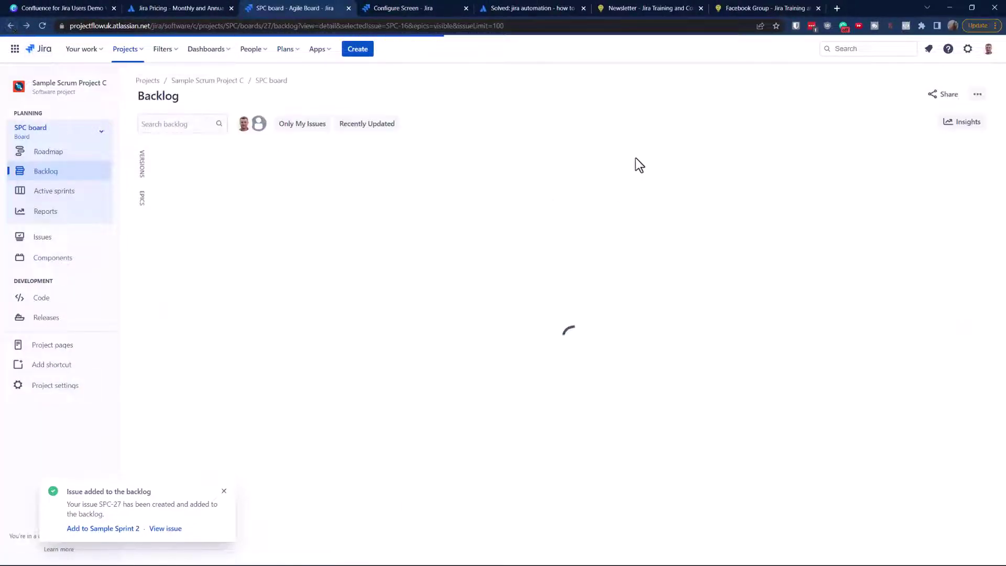
key(.)
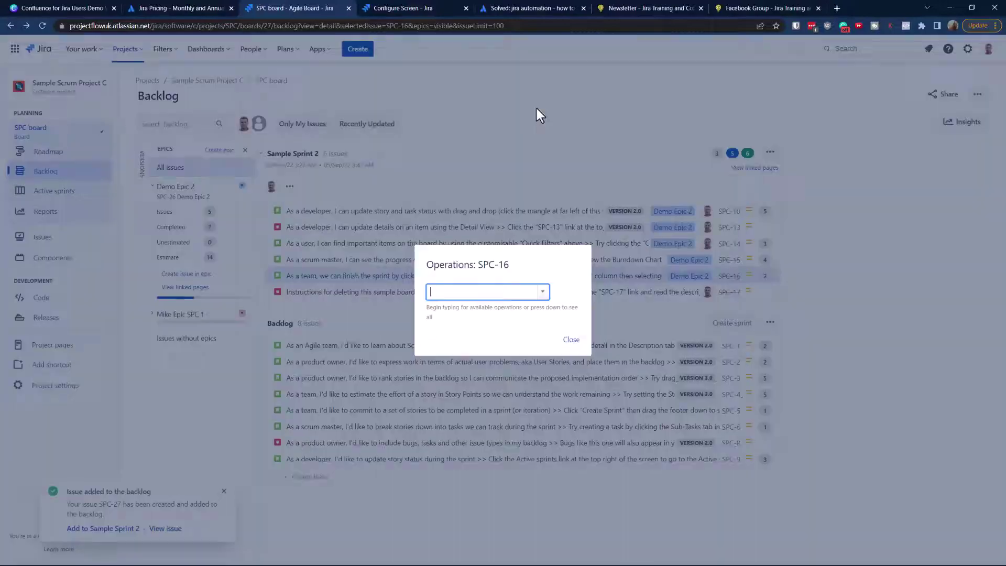
key(Escape)
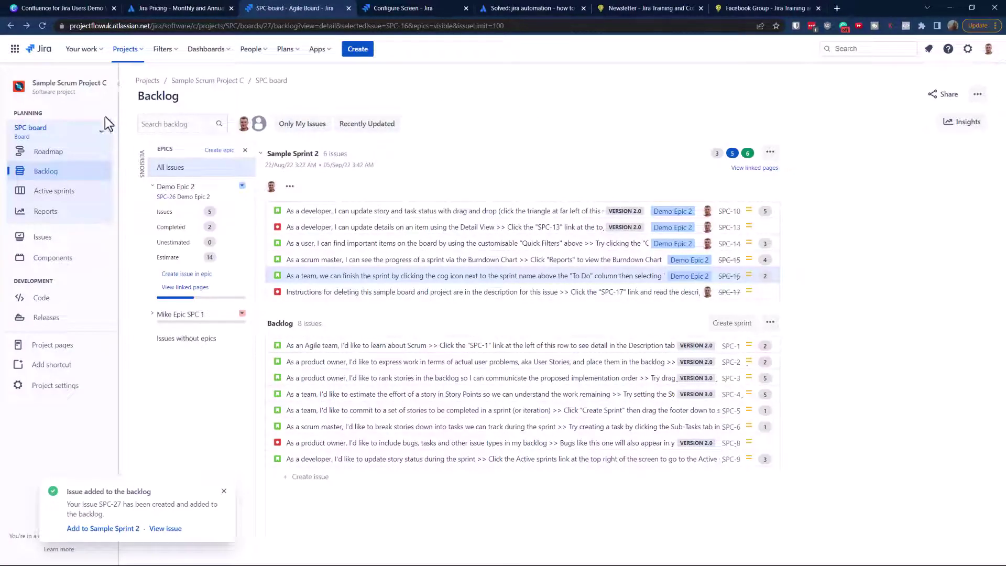
click(48, 152)
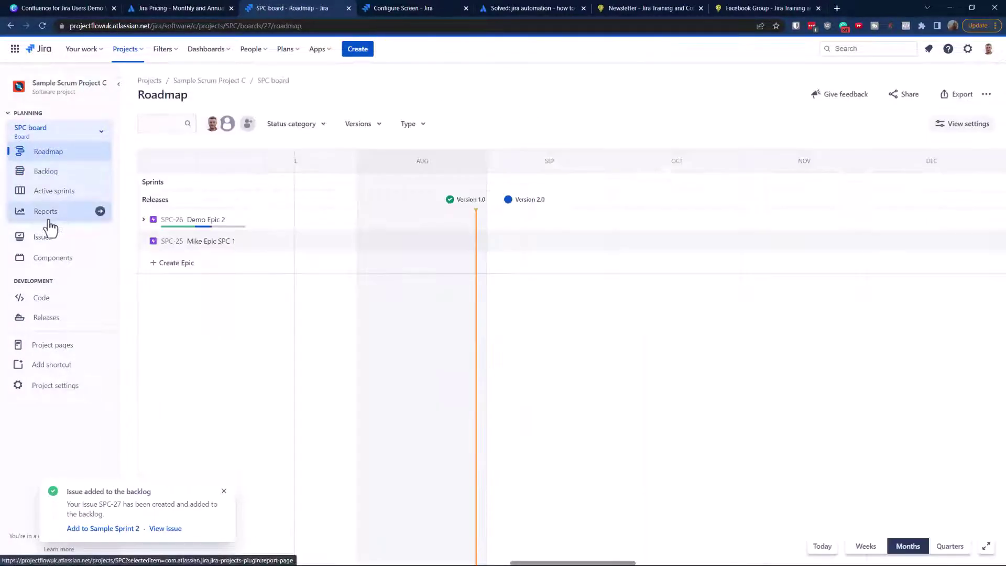
click(45, 236)
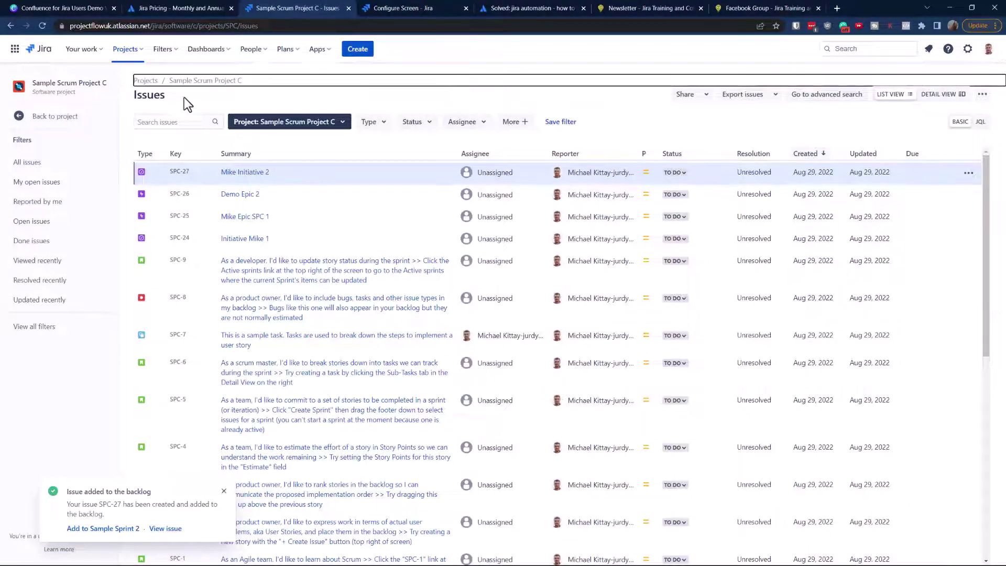
From Your work, search admin actions for 'adva' and highlight Advanced Roadmaps hierarchy configuration.
click(41, 48)
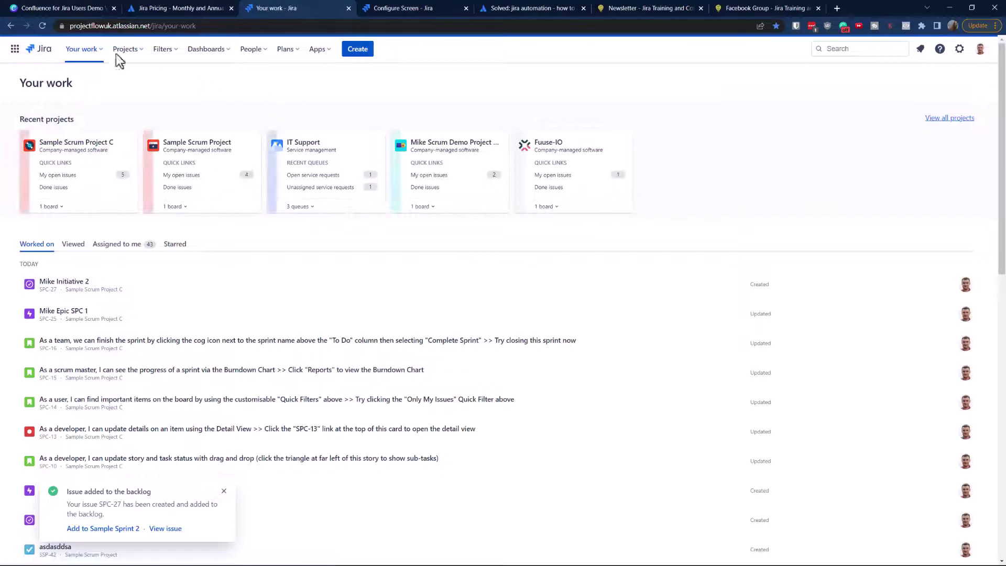
key(period)
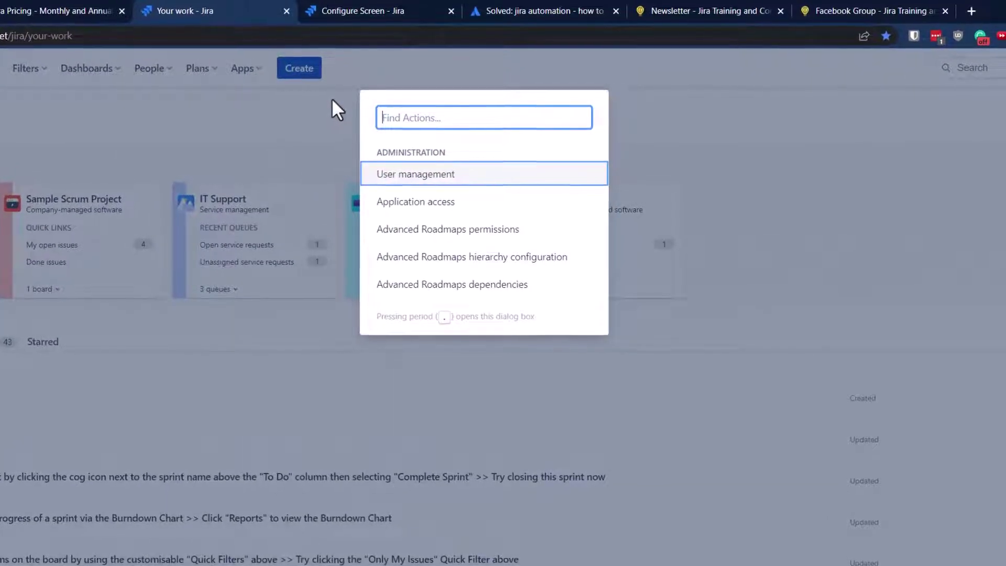
text(adva)
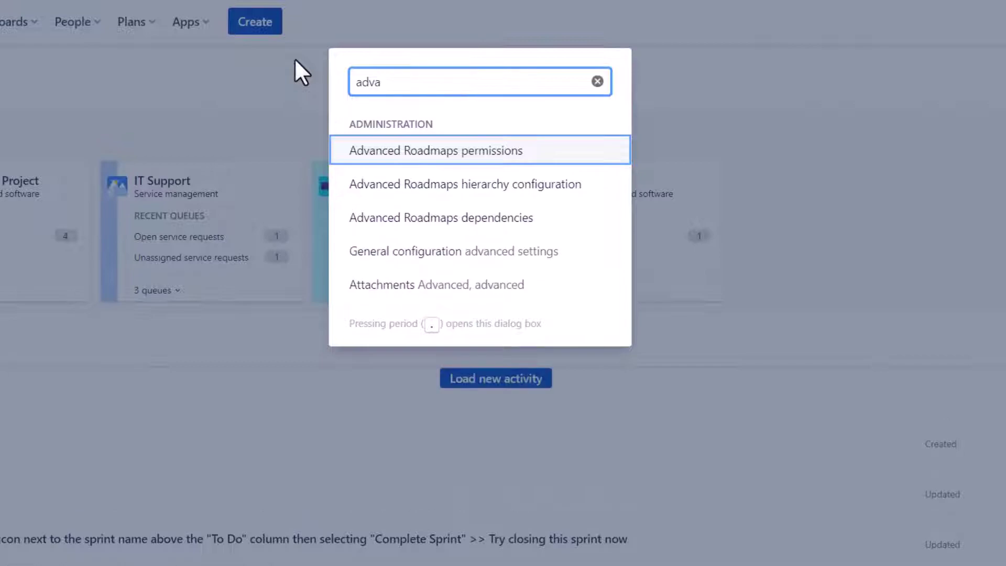
key(Down)
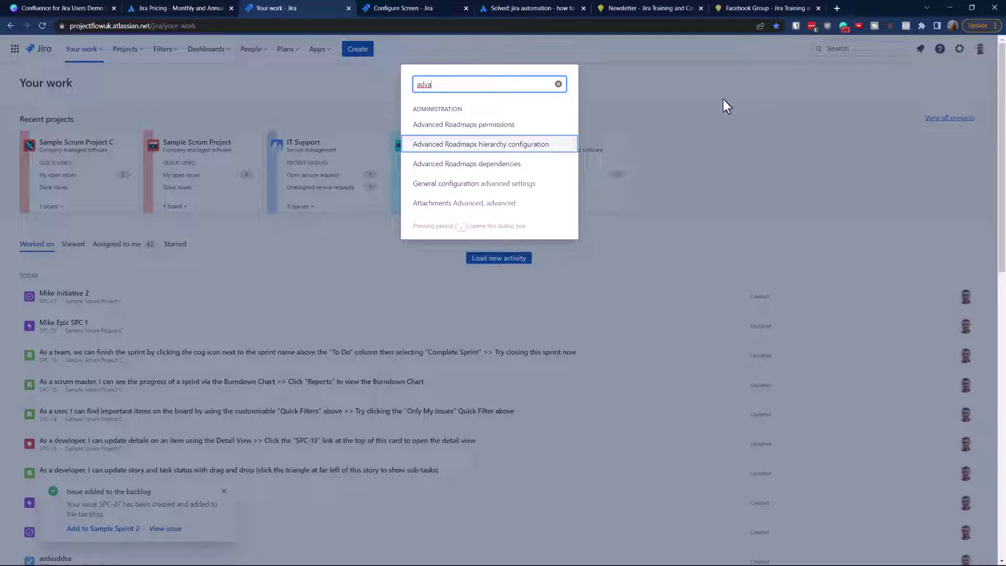
Remove the Initiatives level from the Advanced Roadmaps issue type hierarchy and save.
click(439, 153)
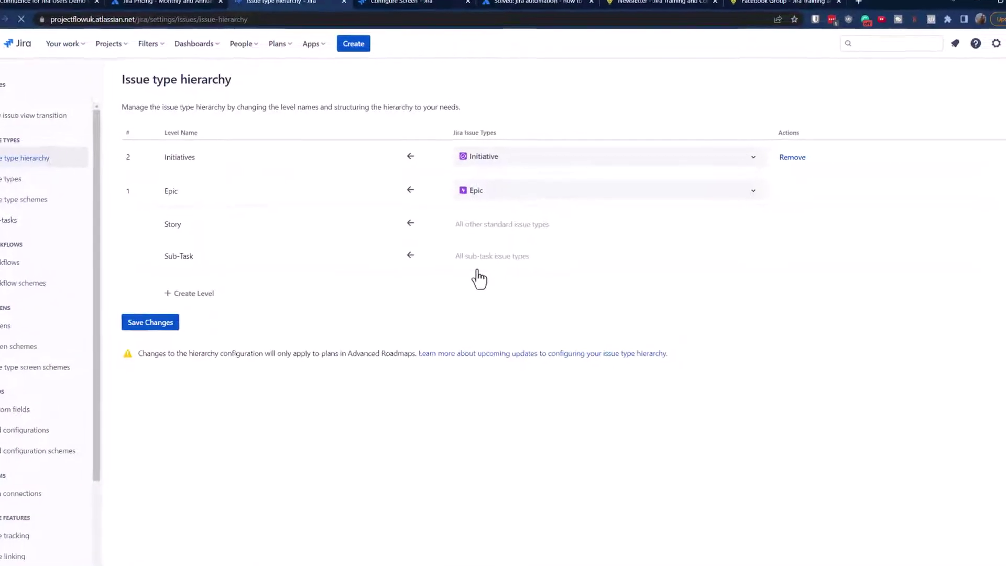
click(792, 157)
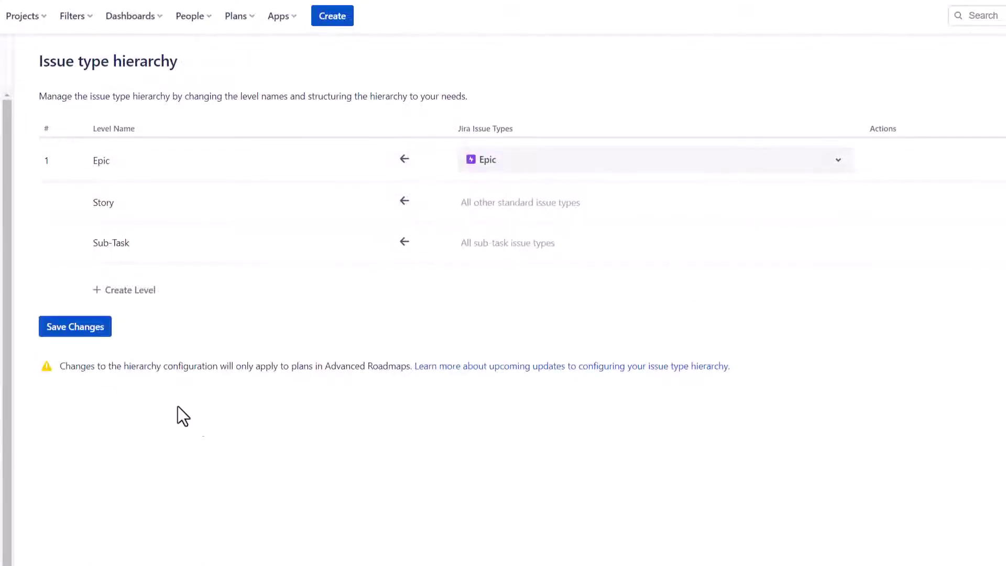
click(57, 329)
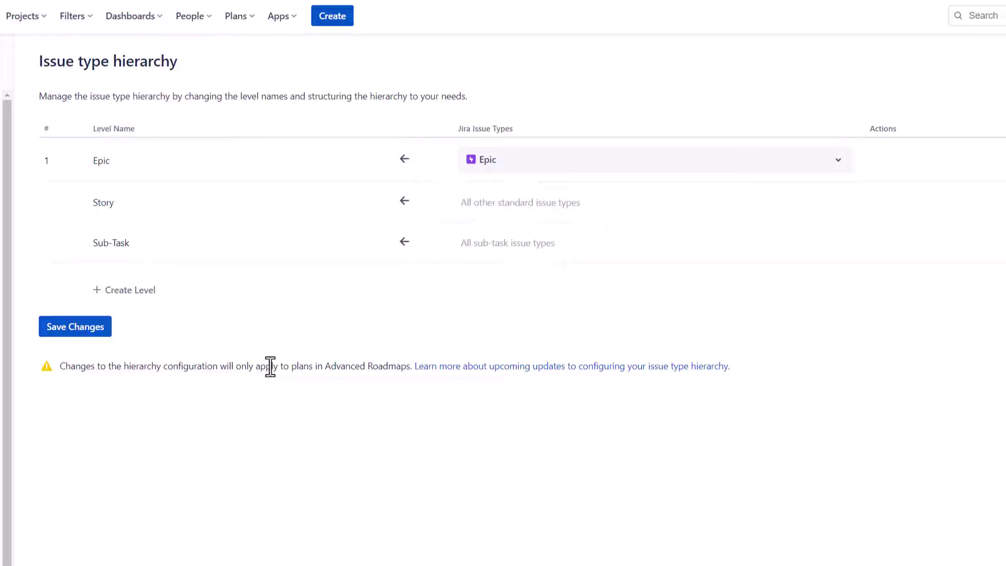
Add a new level named Legend above Epic, mapped to the Initiative issue type.
click(93, 290)
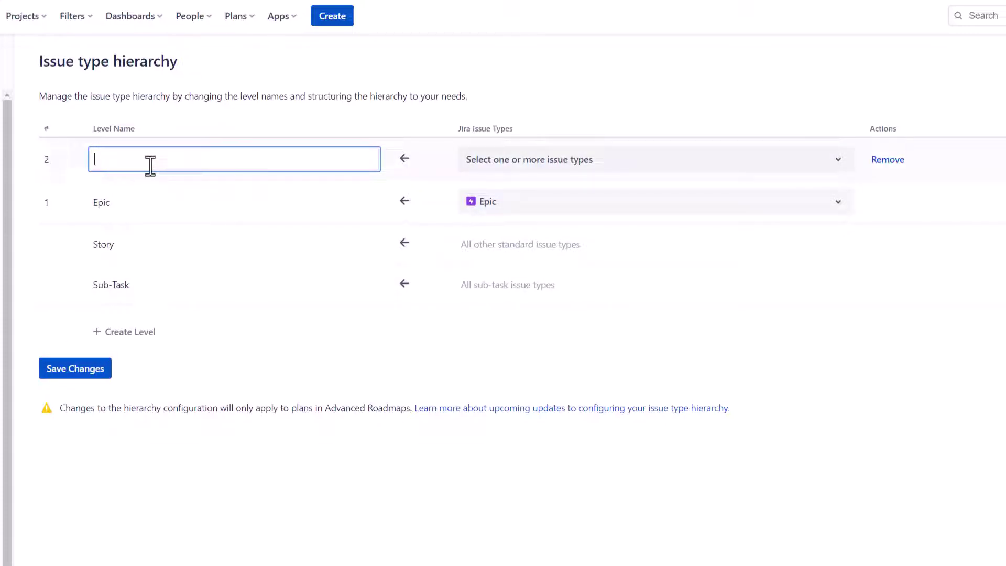
text(Log)
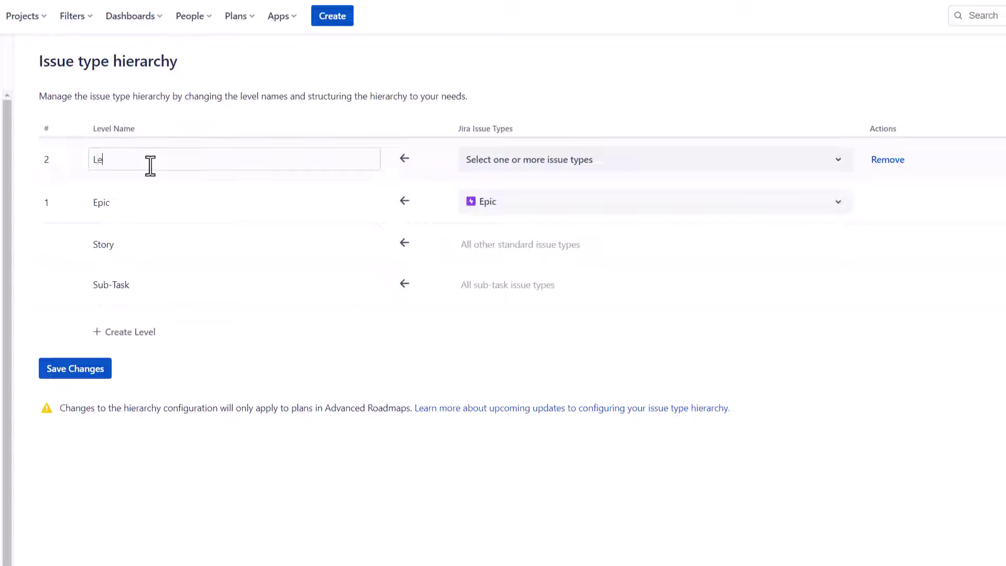
text(gend)
click(504, 166)
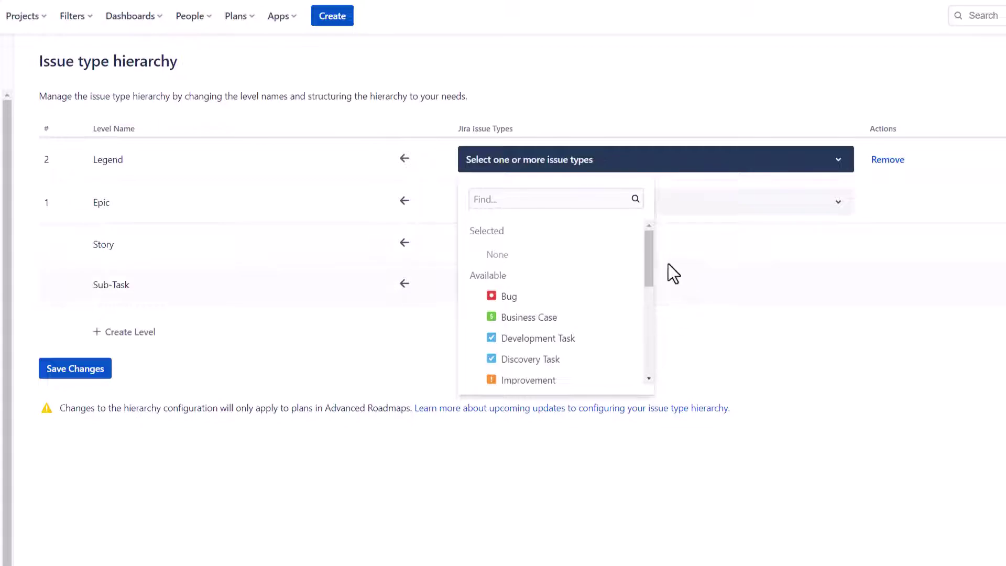
scroll(648, 278, down, 3)
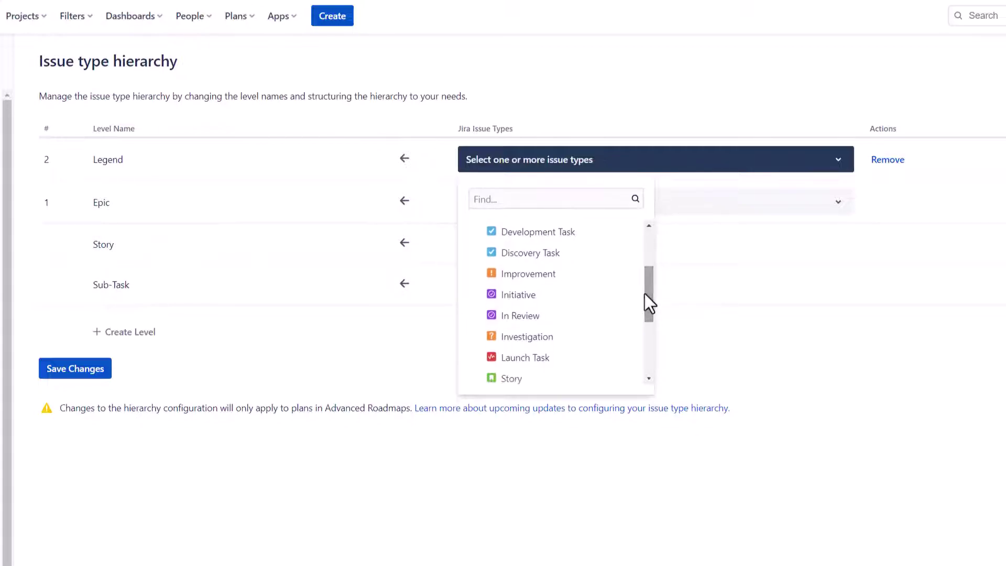
scroll(547, 335, up, 3)
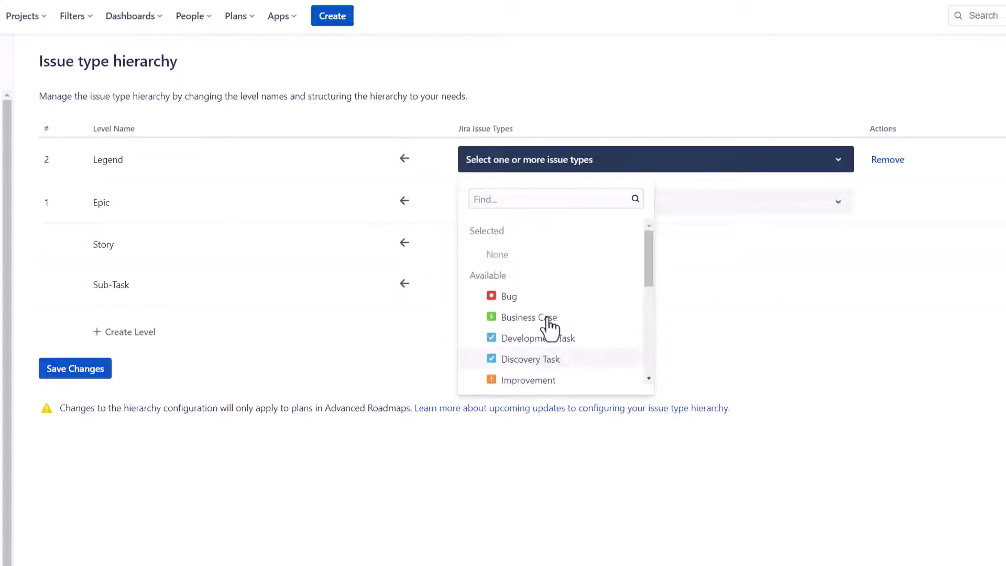
scroll(550, 351, down, 5)
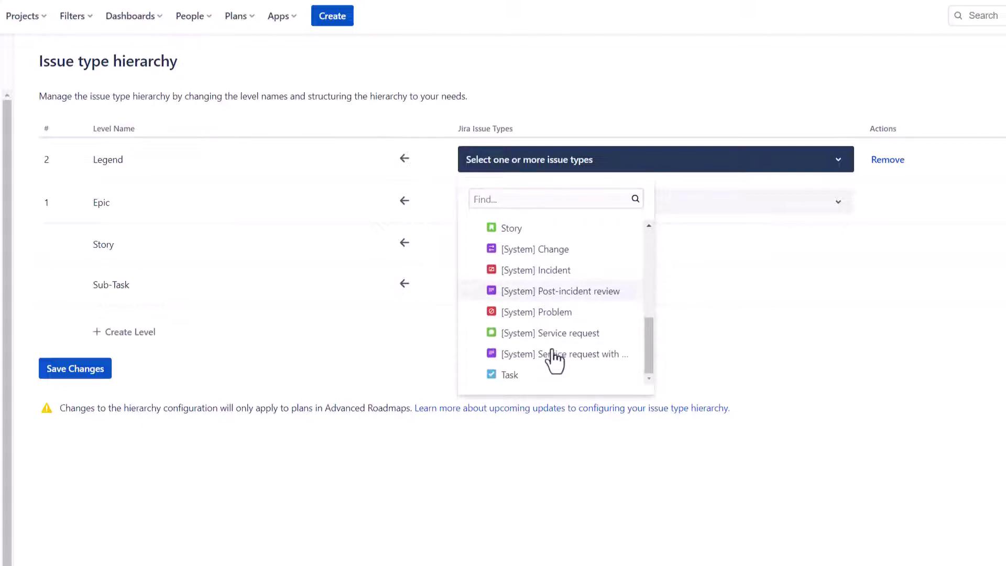
drag(652, 317, 642, 291)
click(517, 249)
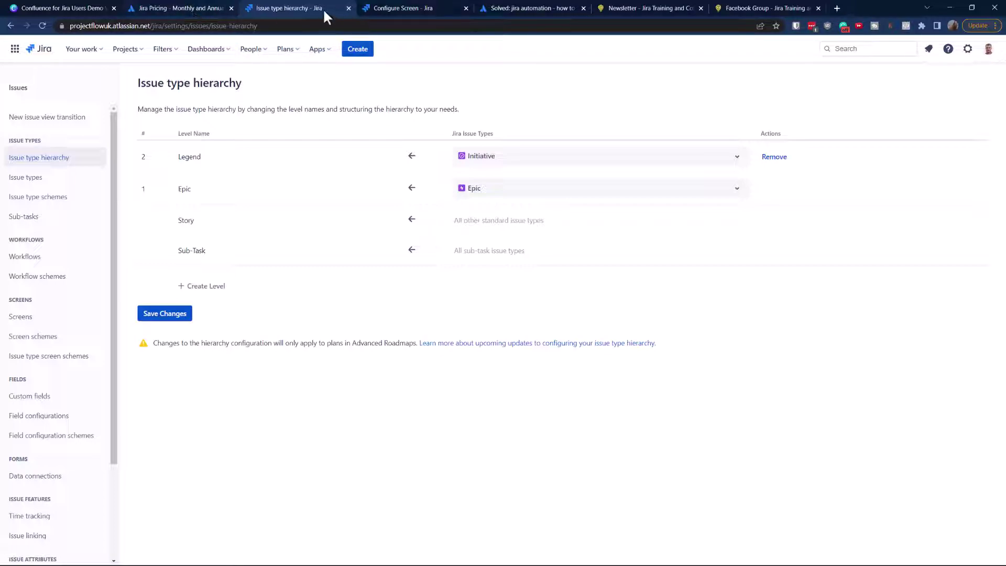
Go to the Sample Scrum Project C board and glance at the recent plans list without choosing one.
click(128, 50)
click(171, 144)
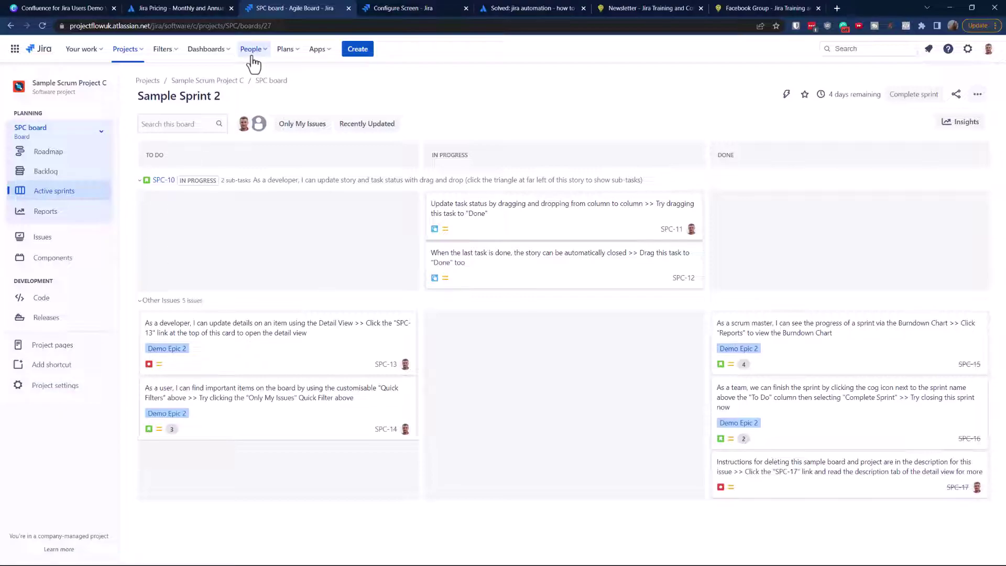
click(288, 52)
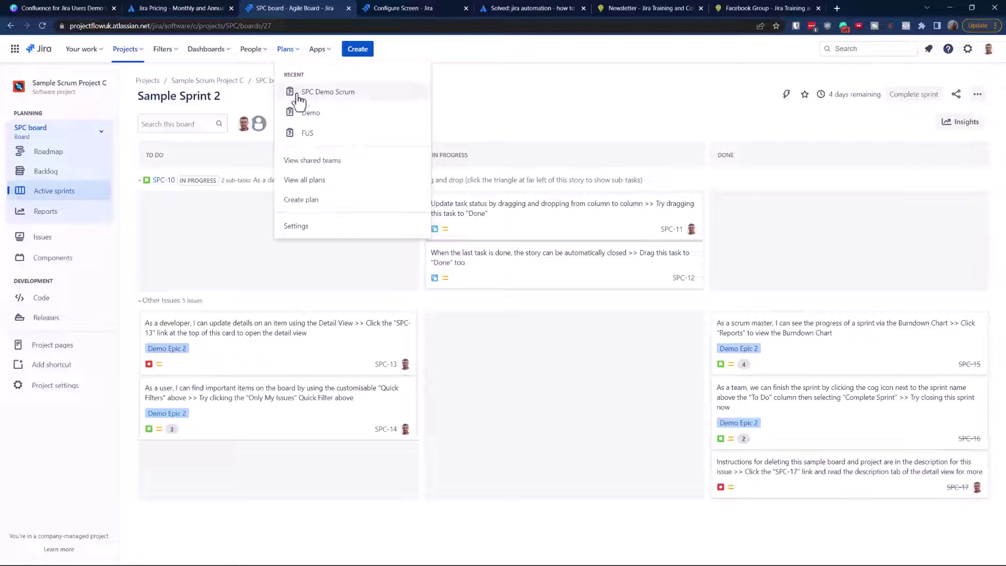
click(466, 99)
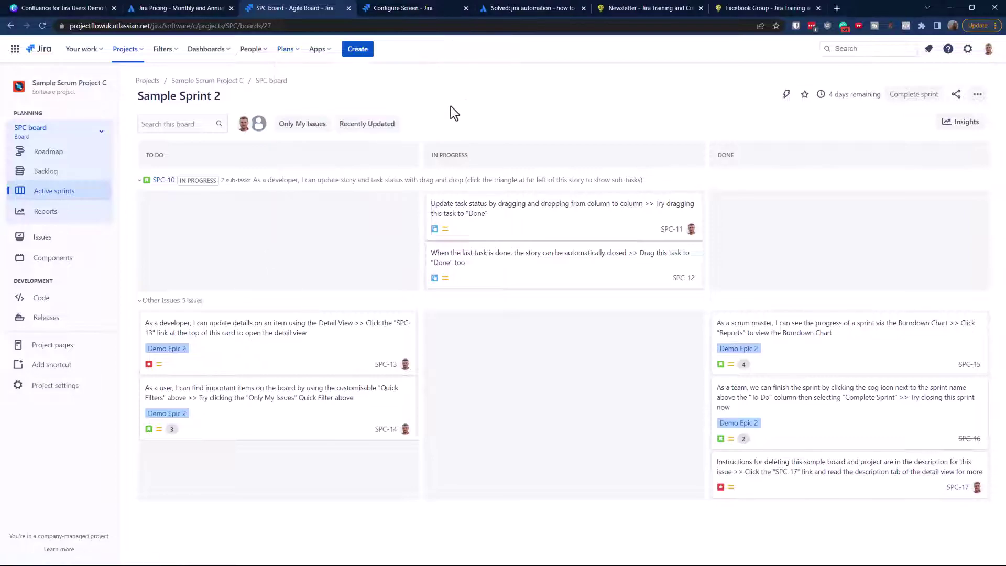
In SPC project settings, remove Parent Link from SPC: Scrum Default Issue Screen and re-add it as the last field.
click(51, 385)
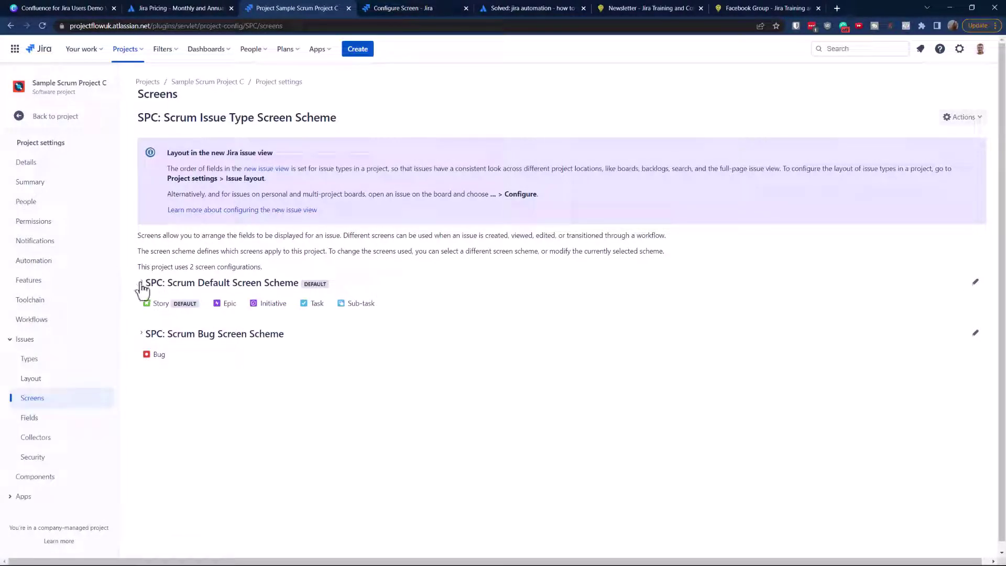
click(139, 283)
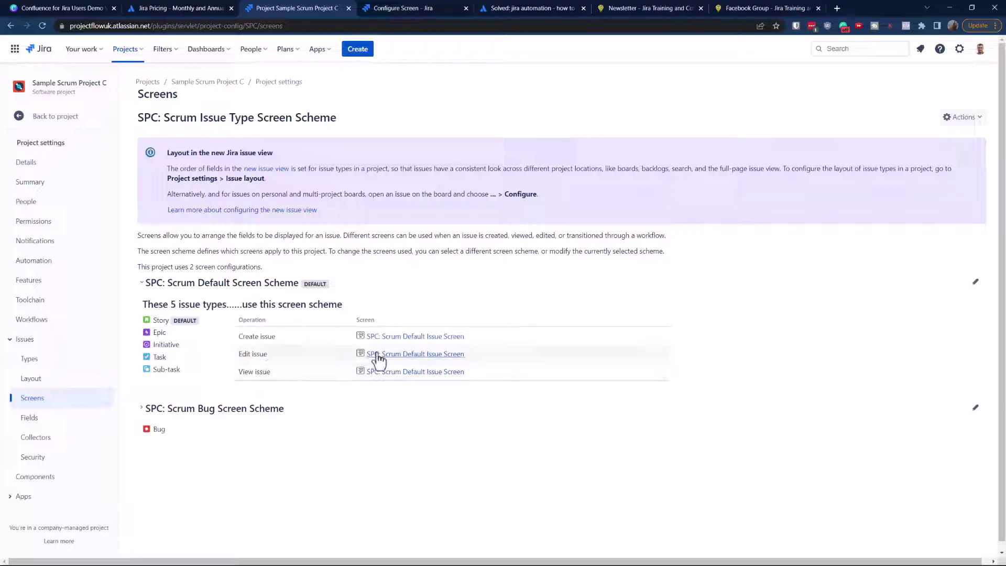
click(403, 338)
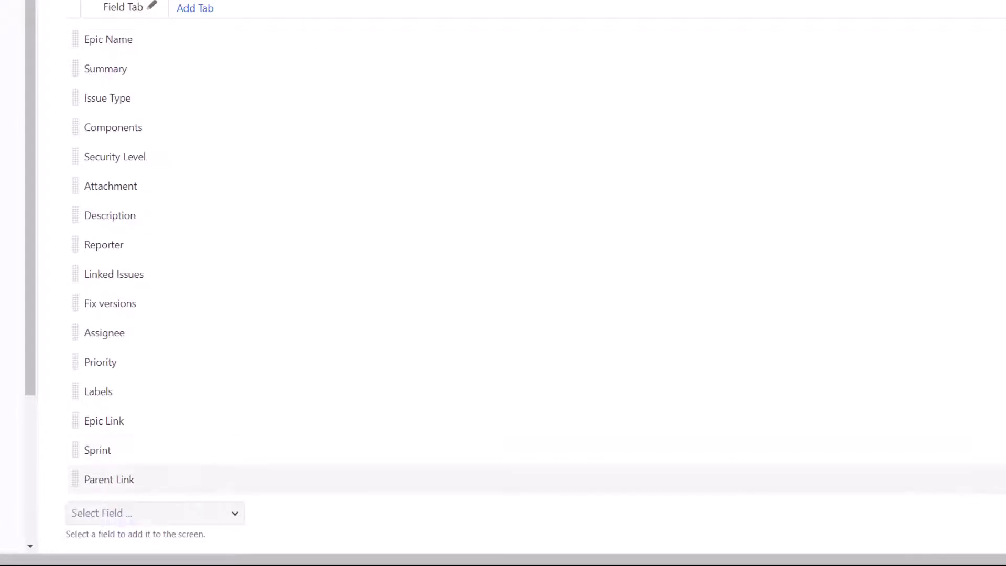
click(335, 480)
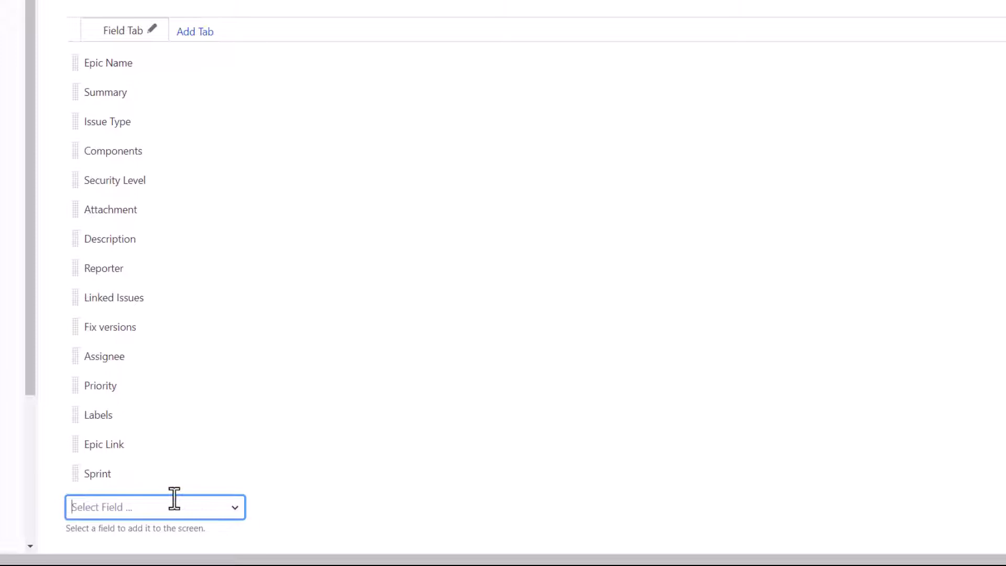
text(parent)
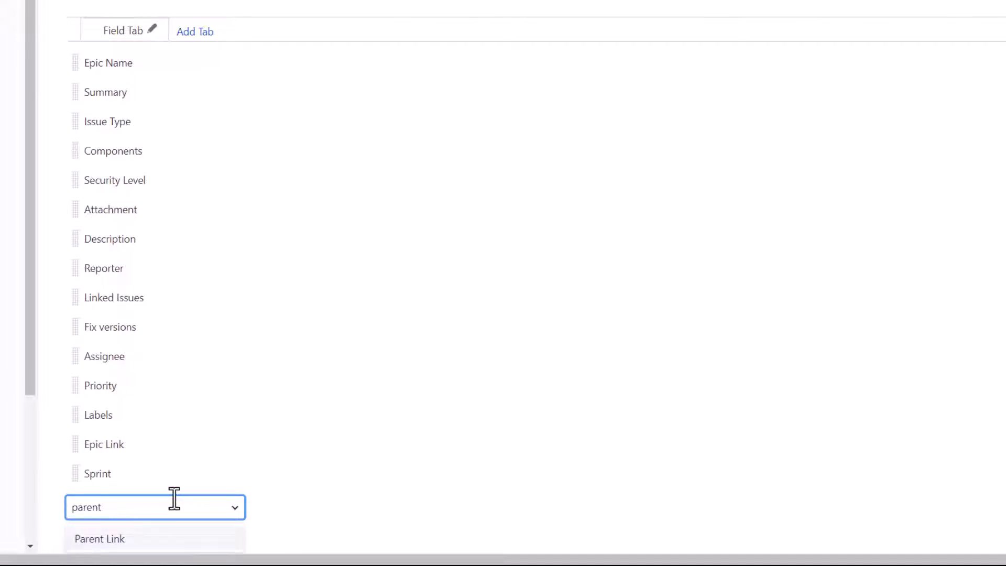
click(113, 540)
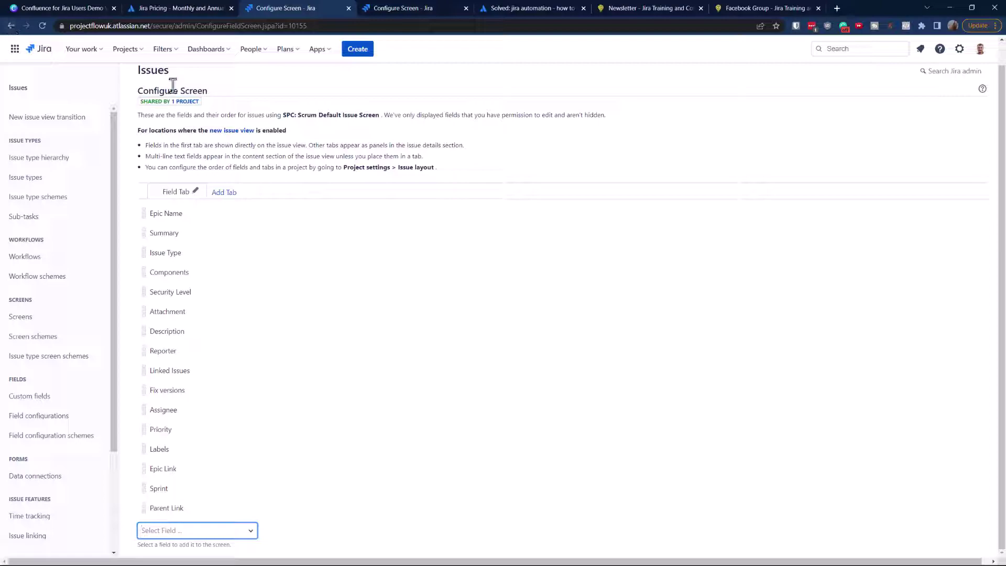
click(9, 25)
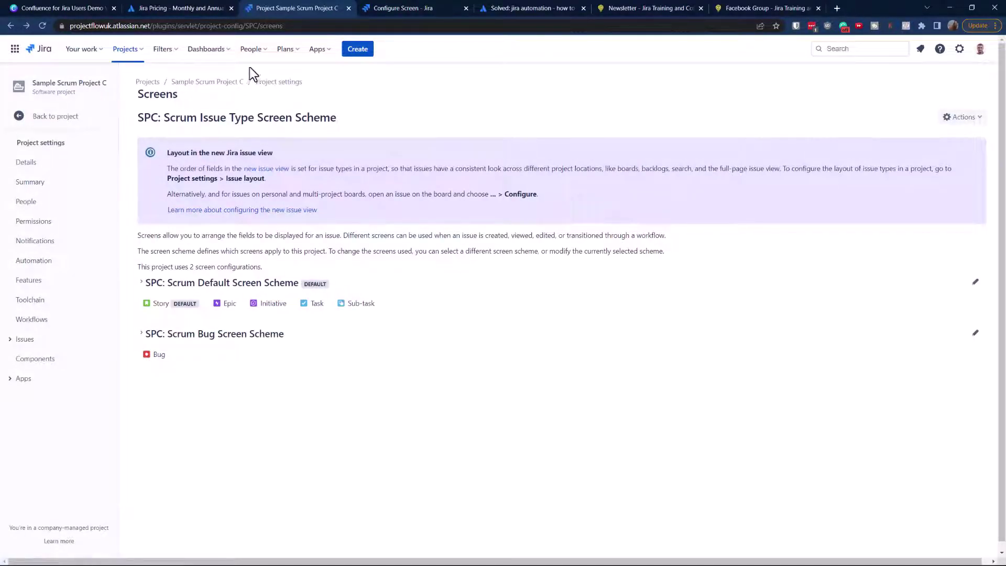
In the Sample Scrum Project C backlog, drag story SPC-16 above SPC-15 in Sample Sprint 2.
click(127, 49)
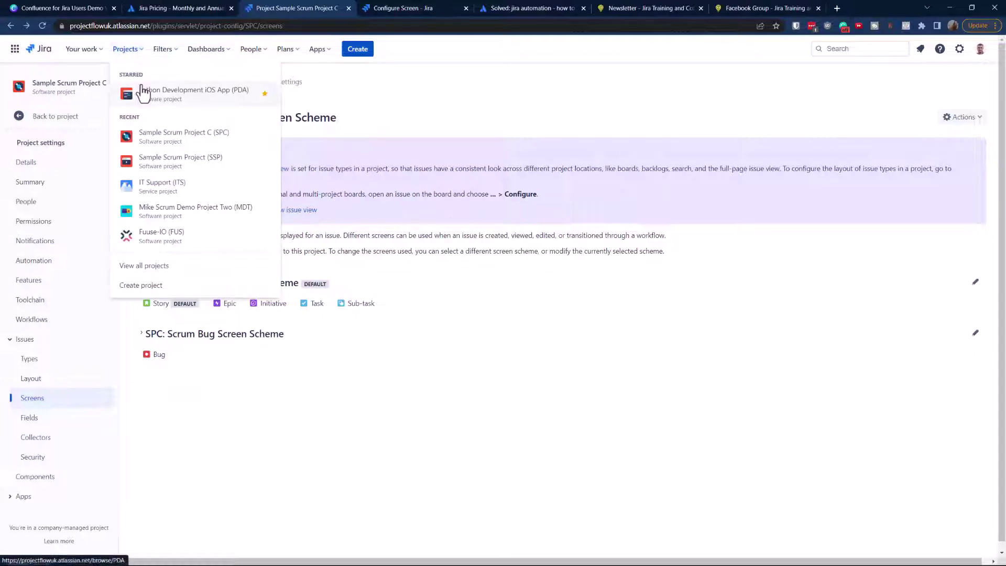
click(154, 134)
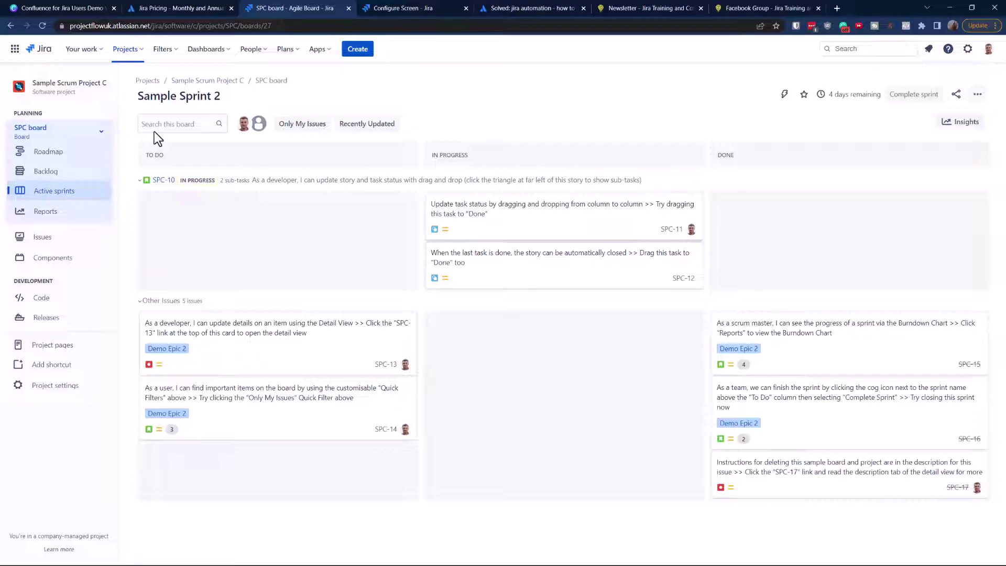
click(40, 172)
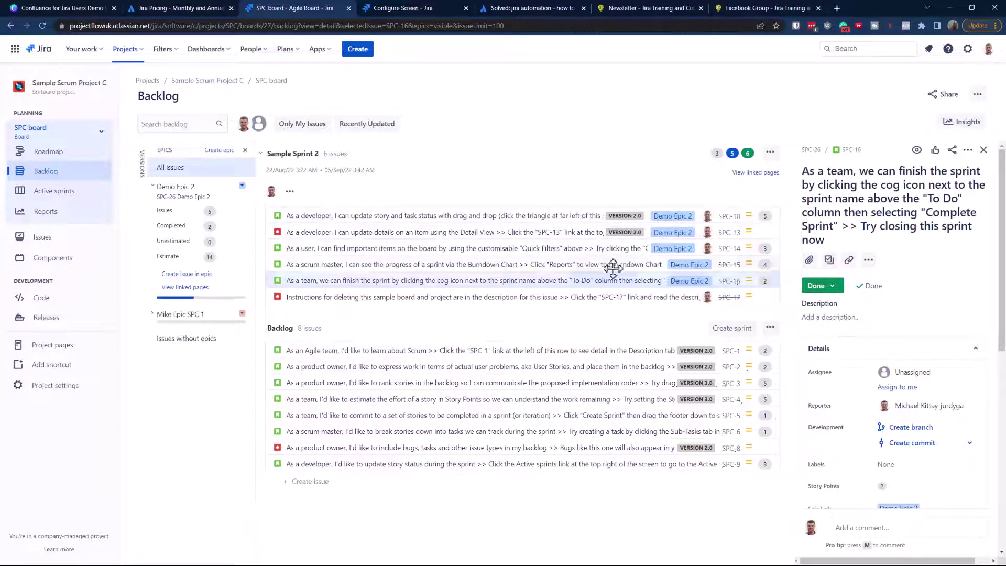
drag(561, 278, 635, 255)
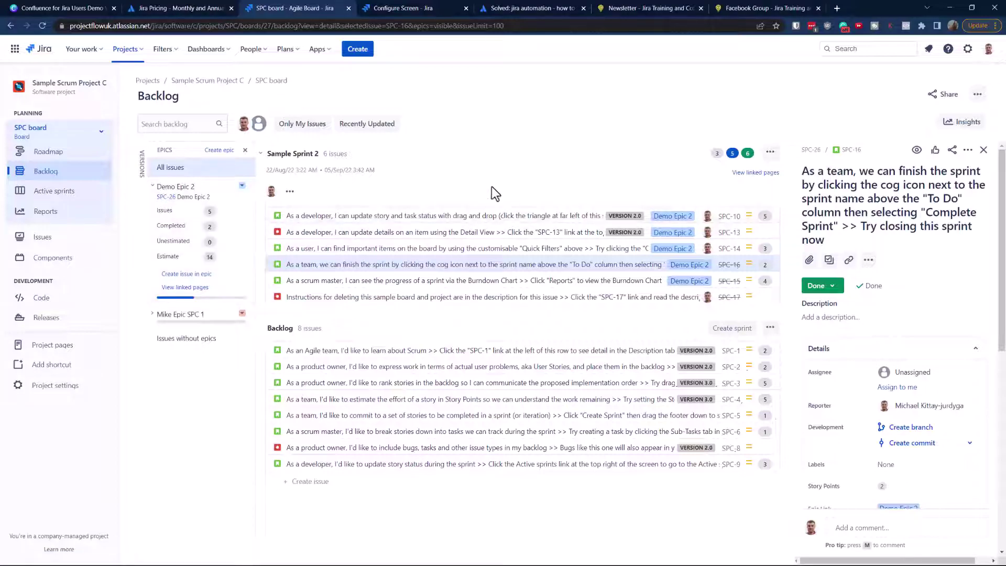
Open the SPC Demo Scrum plan and drag Demo Epic 2 onto Mike Initiative 2.
click(285, 51)
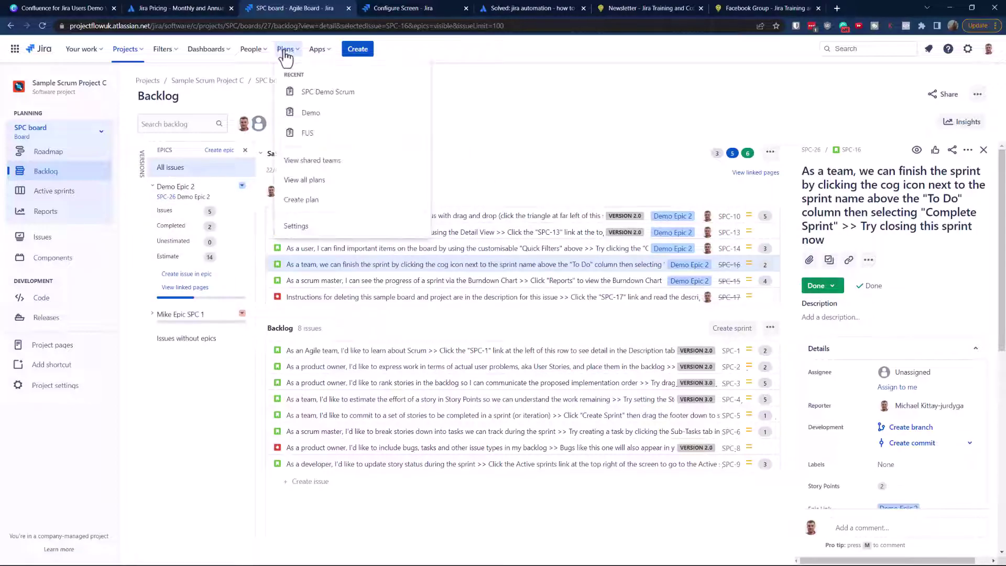
click(308, 92)
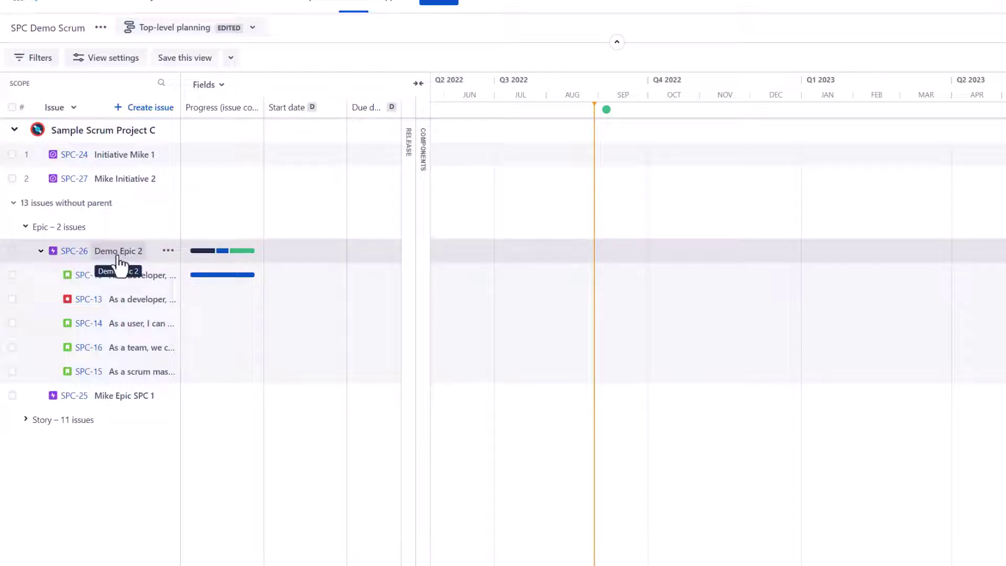
drag(118, 257, 103, 201)
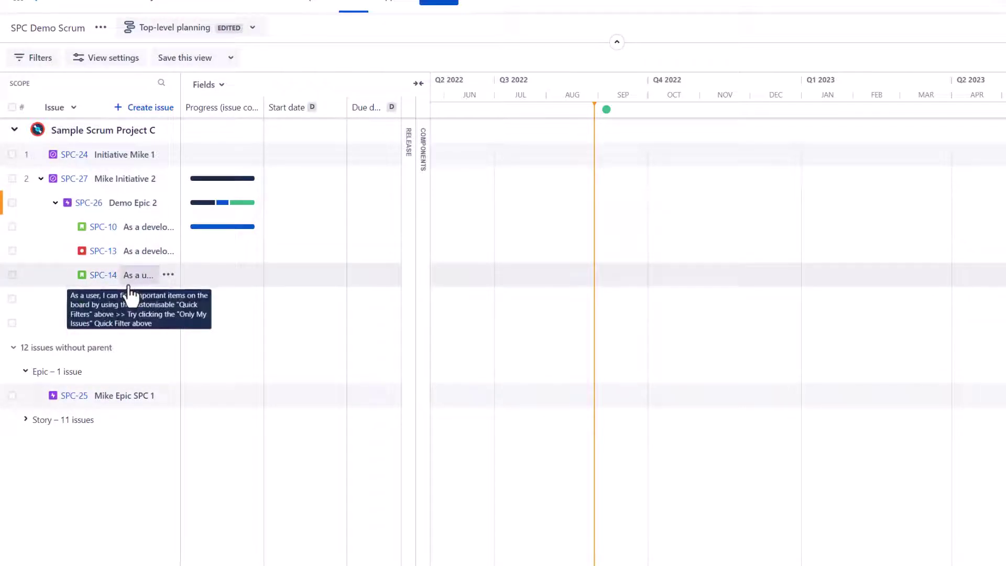
Select Demo Epic 2, SPC-10 and SPC-13, then open and close Bulk actions without changes.
click(12, 203)
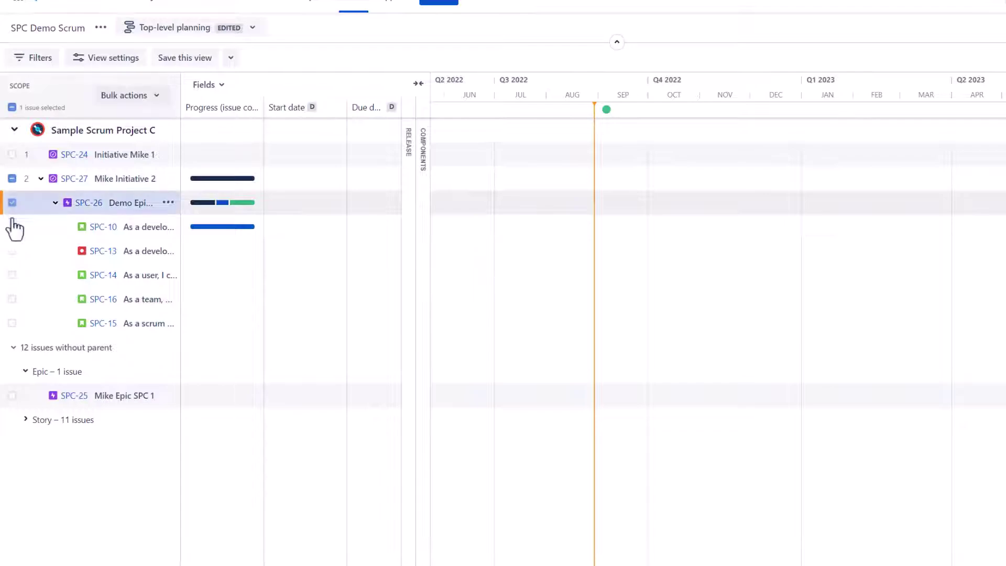
click(11, 226)
click(11, 250)
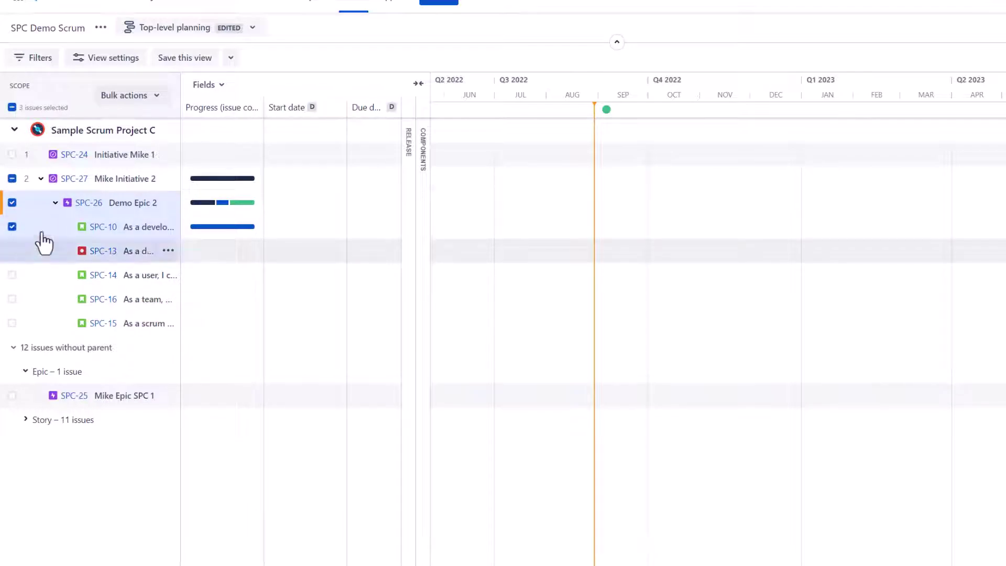
click(140, 97)
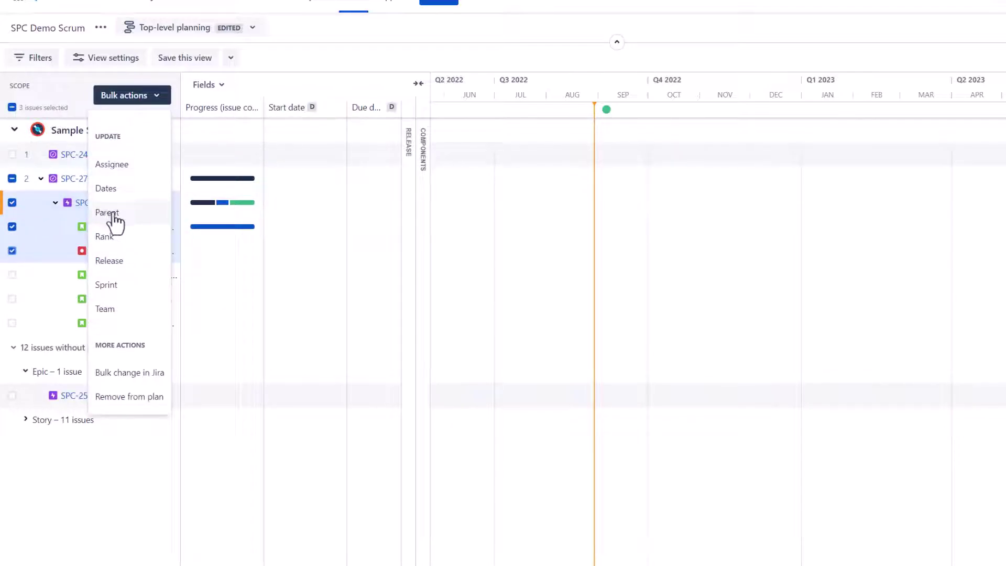
click(163, 479)
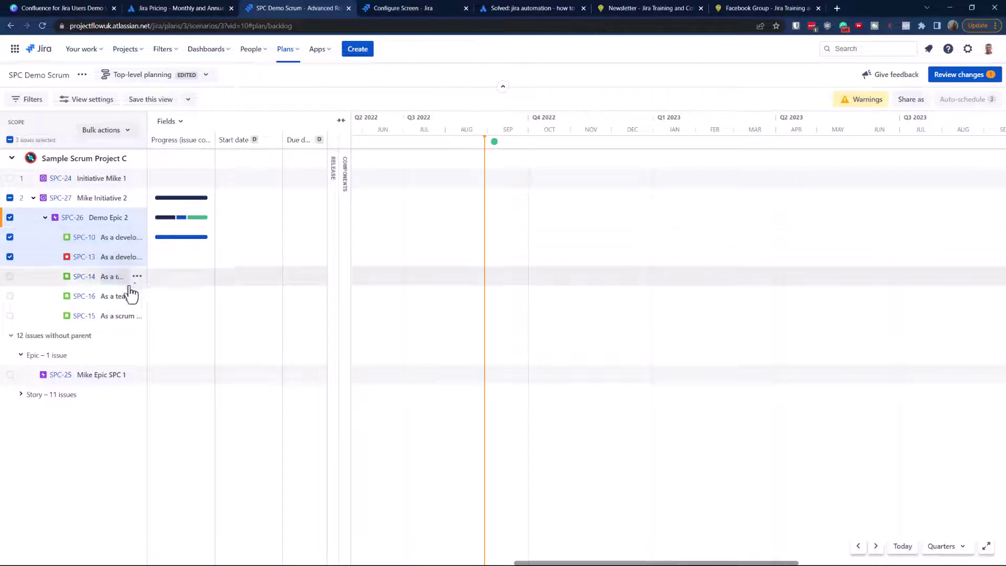
Review the pending plan change and save Demo Epic 2's new parent, Mike Initiative 2, to Jira.
mouse_move(172, 239)
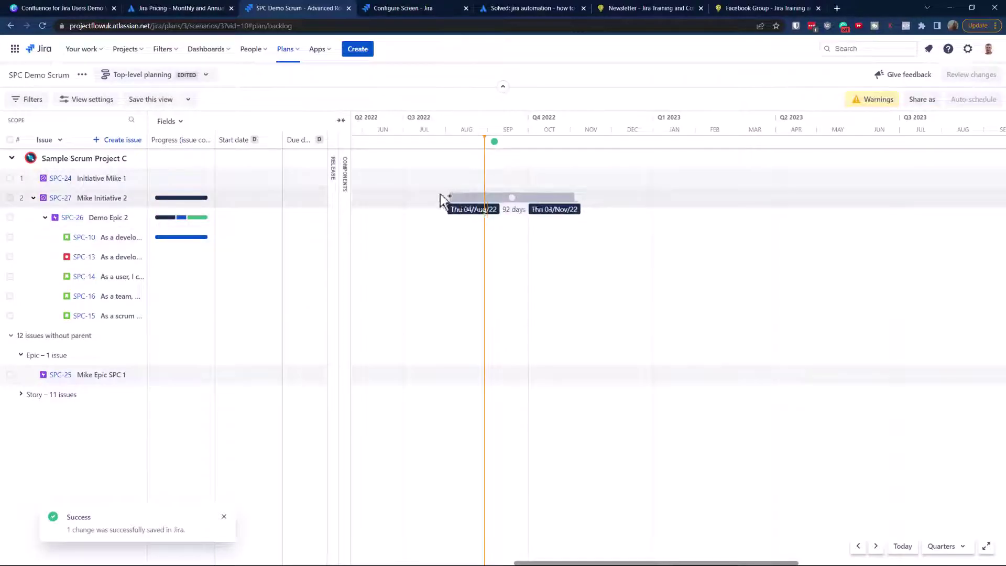
Open Sample Scrum Project C's Issues list and confirm Mike Initiative 2 (SPC-27) has child Demo Epic 2.
click(120, 50)
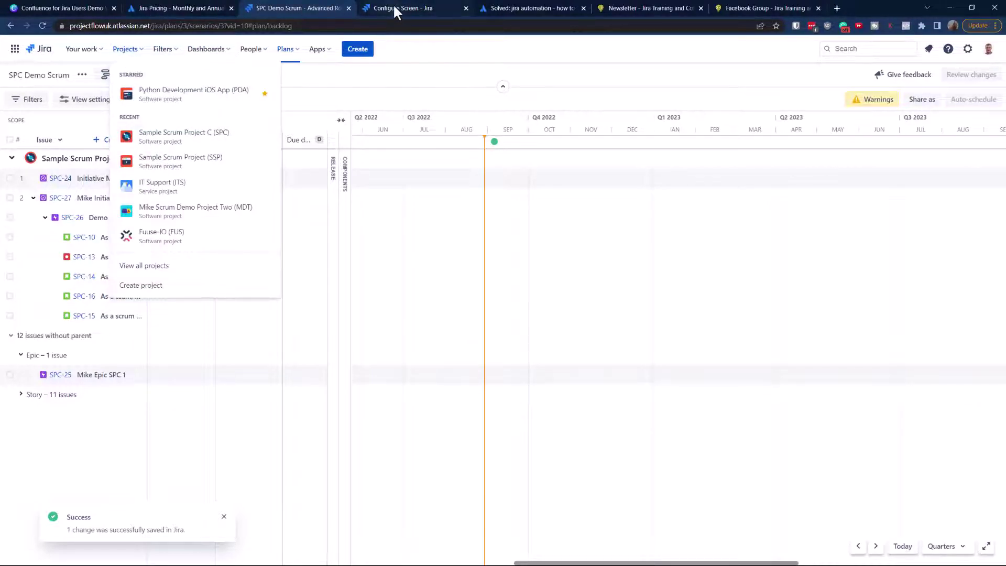
click(393, 8)
click(124, 49)
click(151, 139)
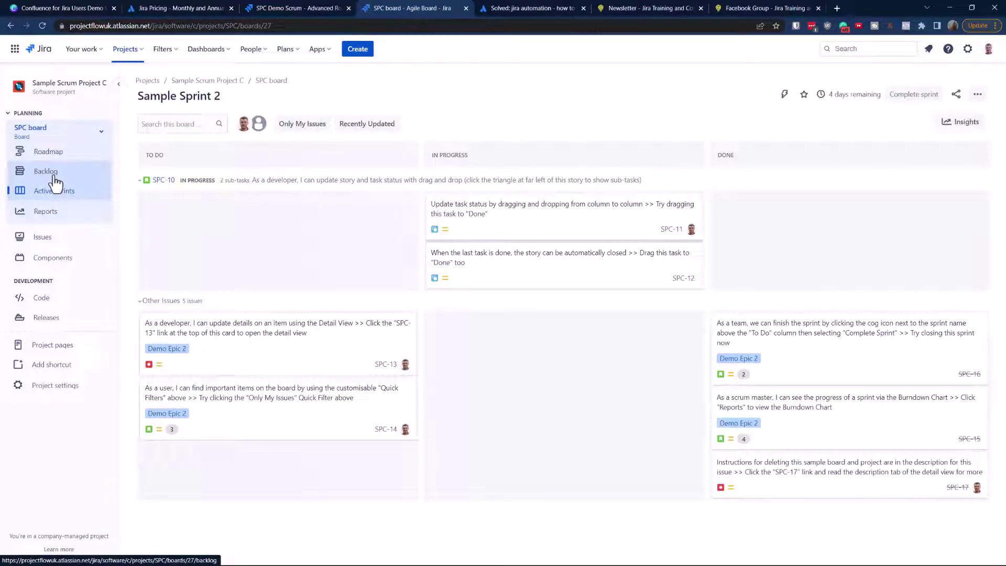
click(43, 237)
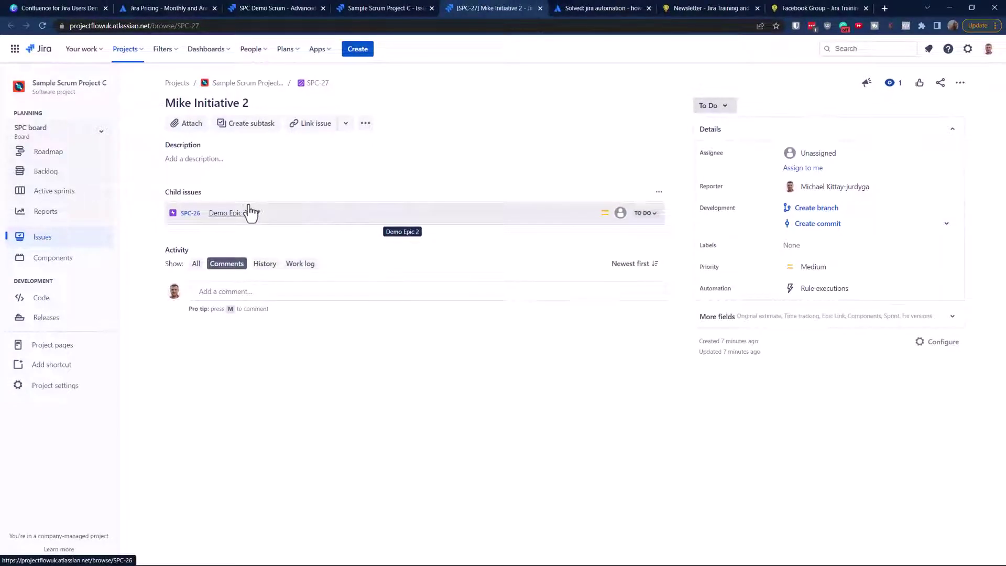
click(366, 5)
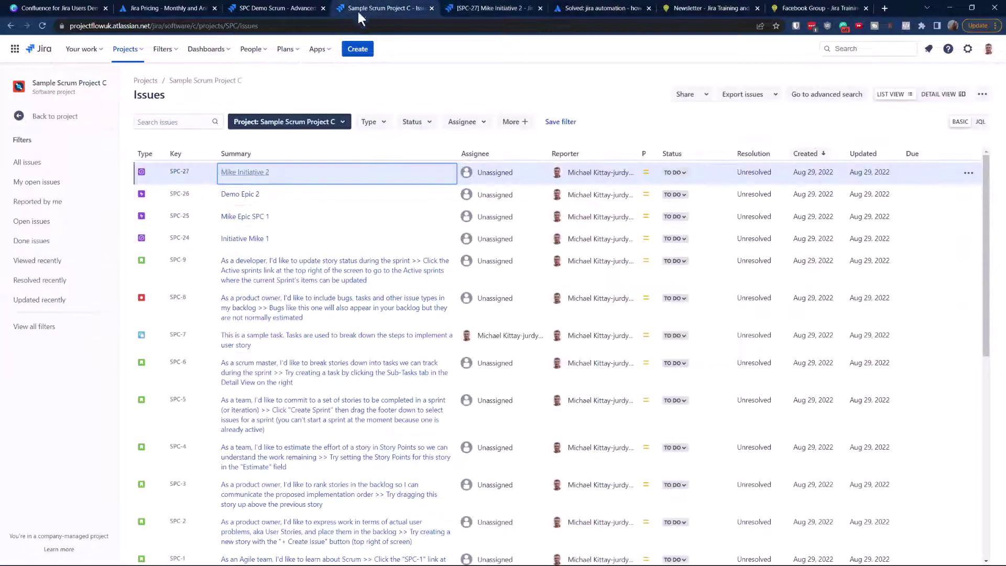
Return to the Sample Scrum Project C backlog and open story SPC-16's details.
click(271, 7)
click(161, 7)
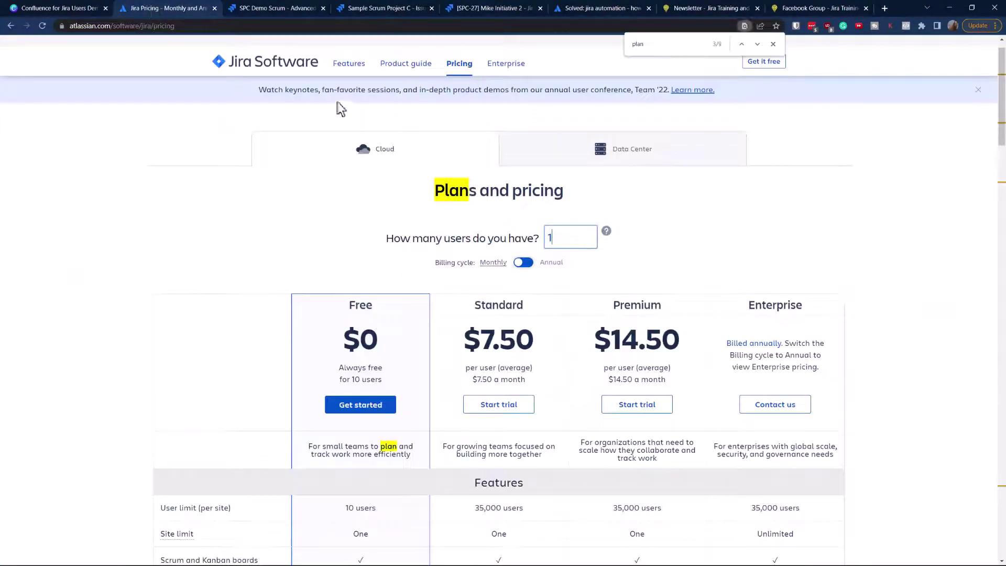
click(398, 7)
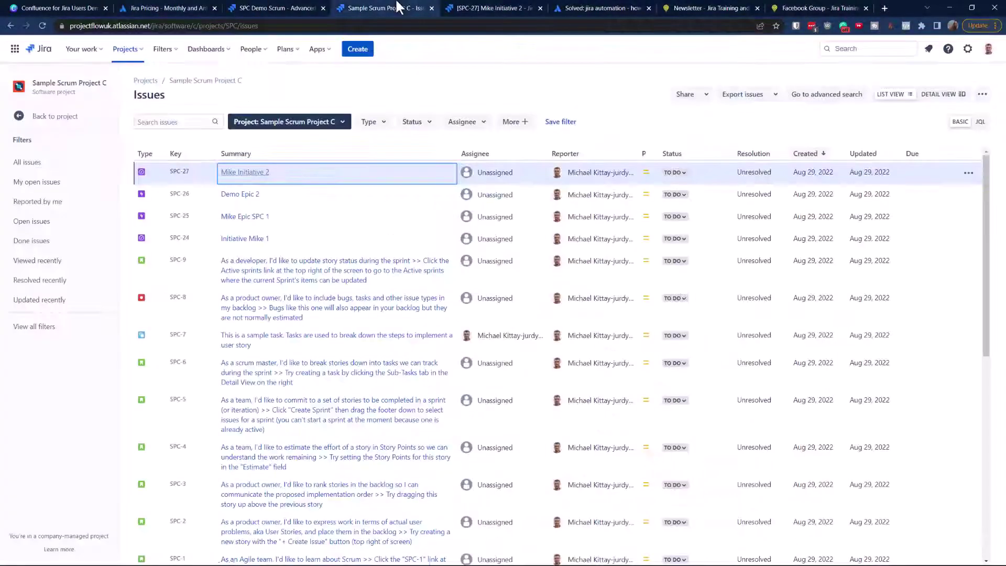
click(129, 48)
click(162, 135)
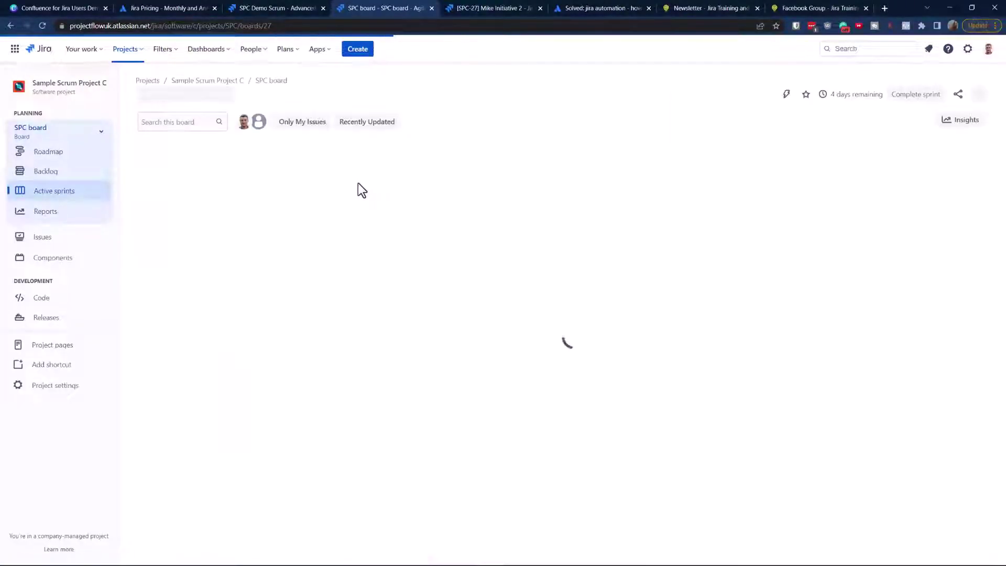
click(67, 171)
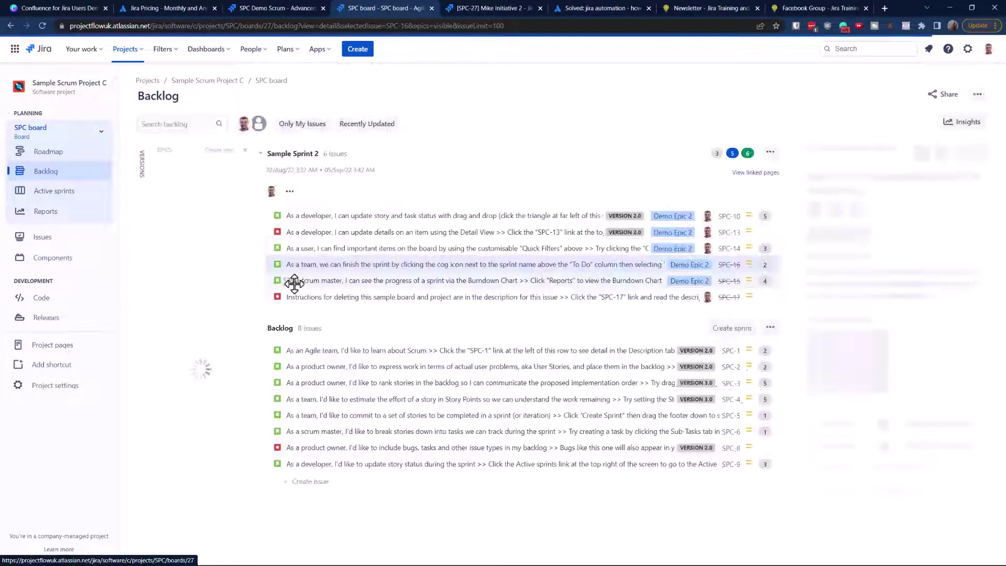
click(298, 264)
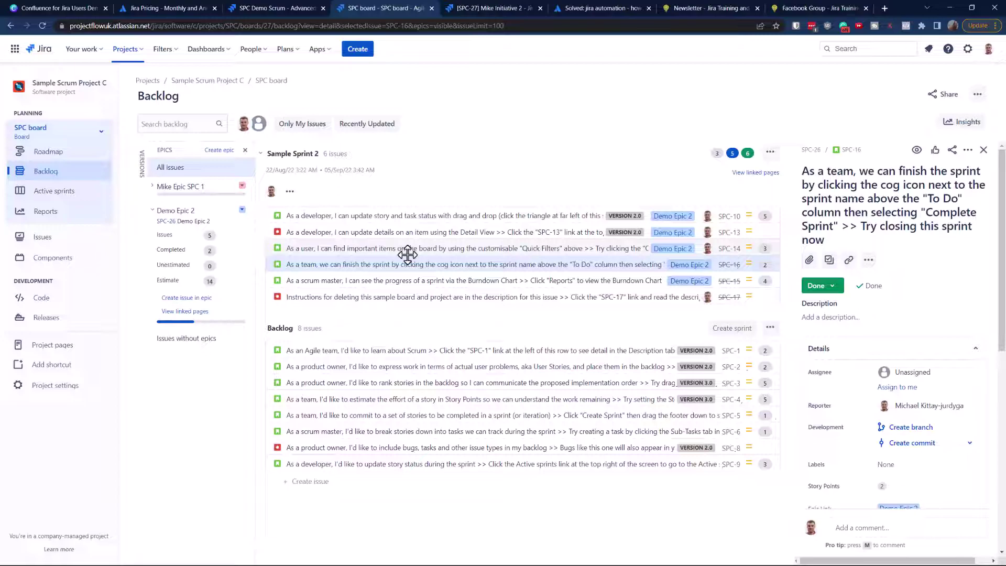
In SPC board settings, check the filter query contains 'AND issuetype != Initiative', then go back.
click(977, 97)
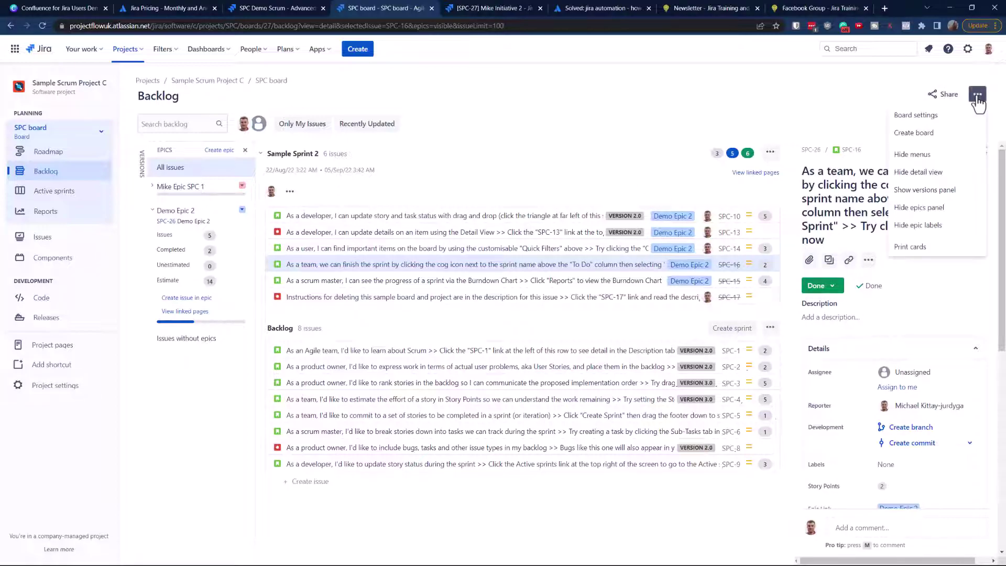
click(919, 114)
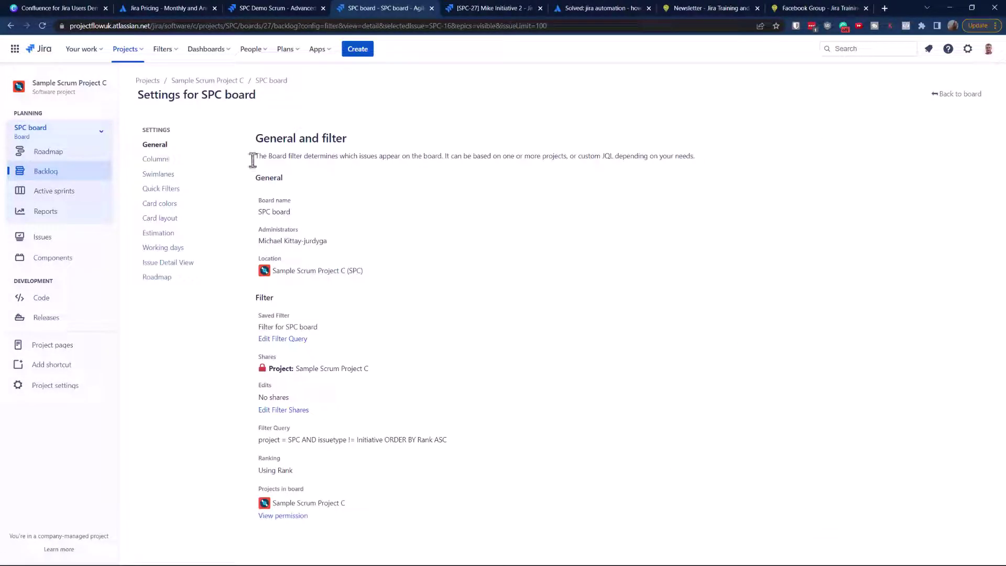
click(163, 161)
click(154, 145)
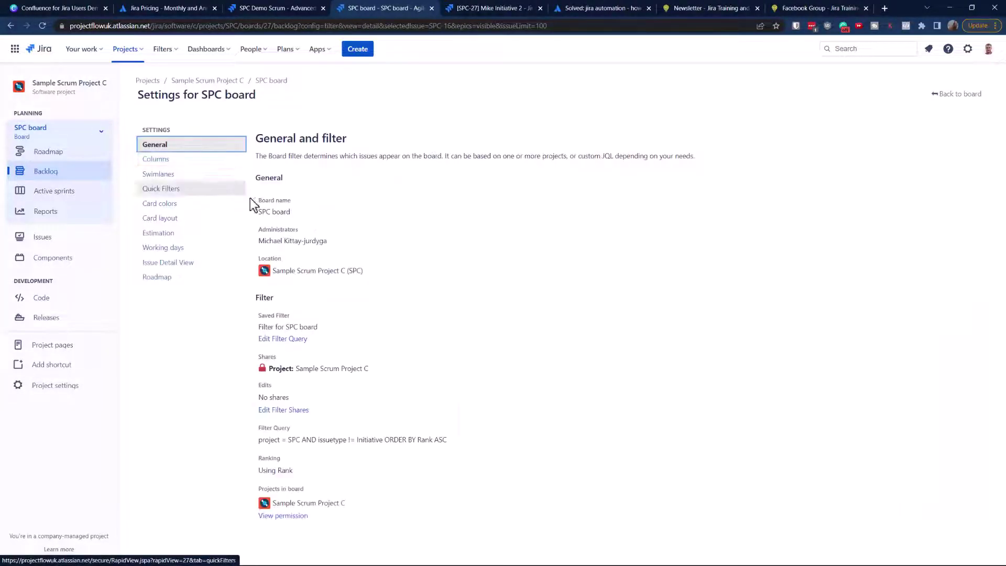
click(292, 340)
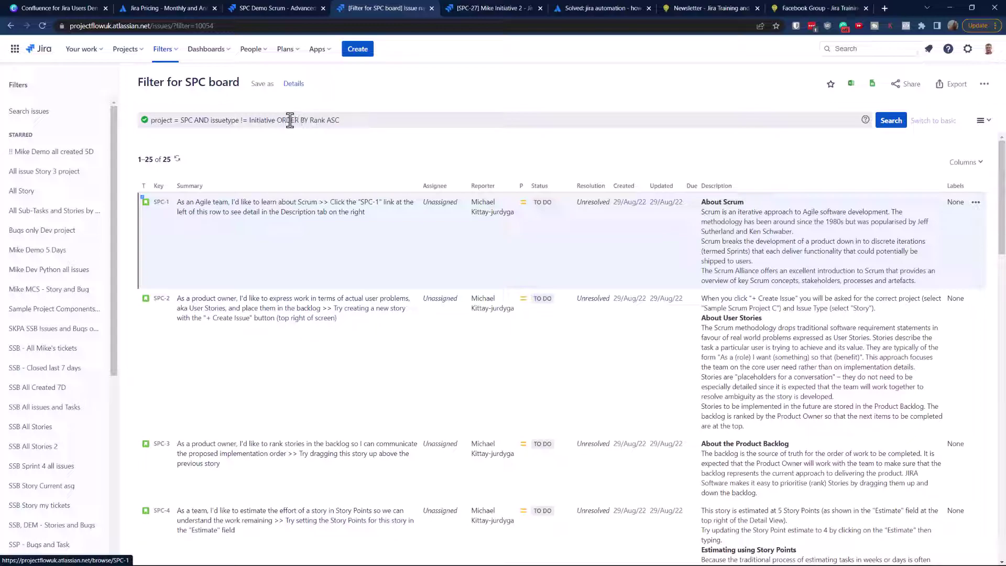
drag(194, 120, 240, 120)
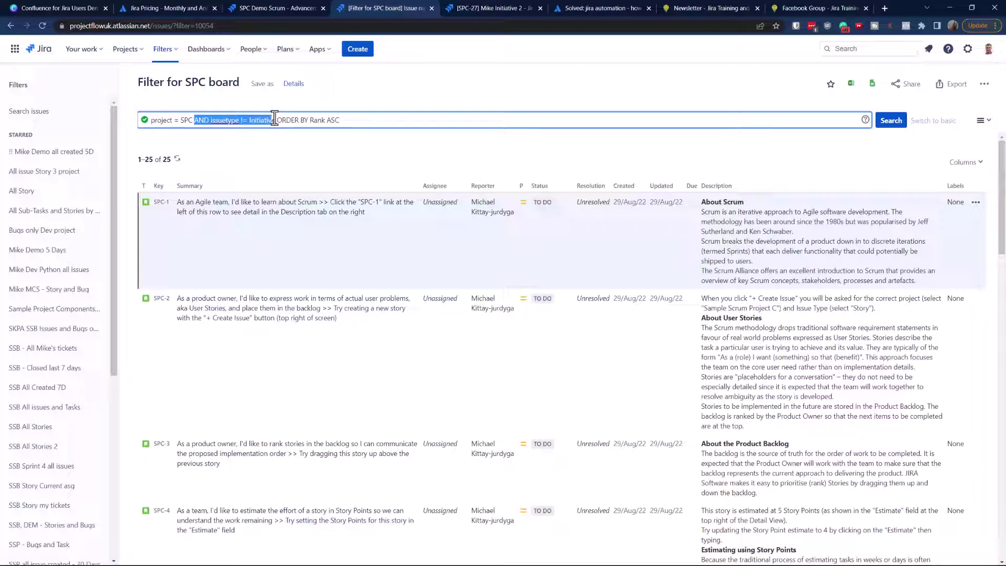
click(10, 25)
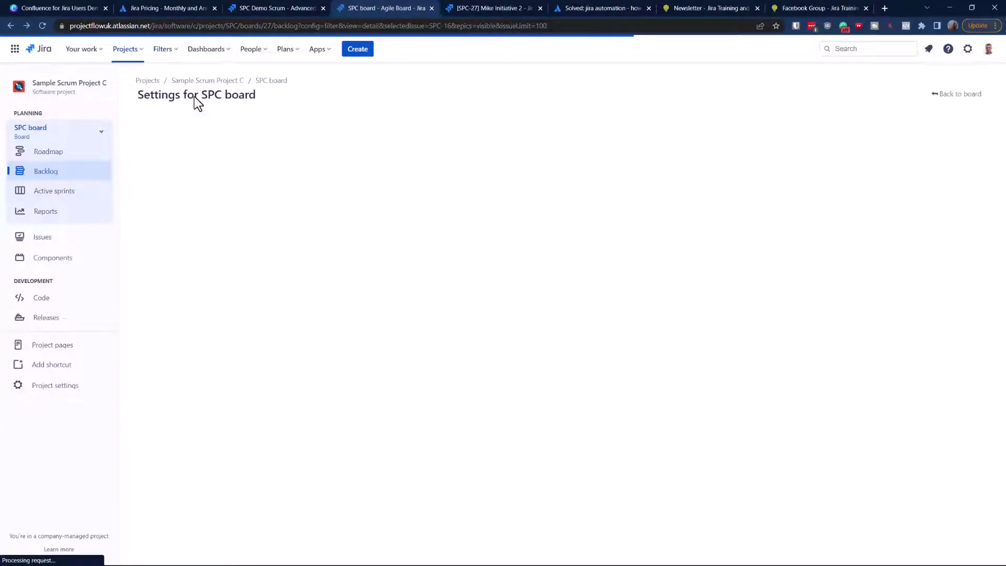